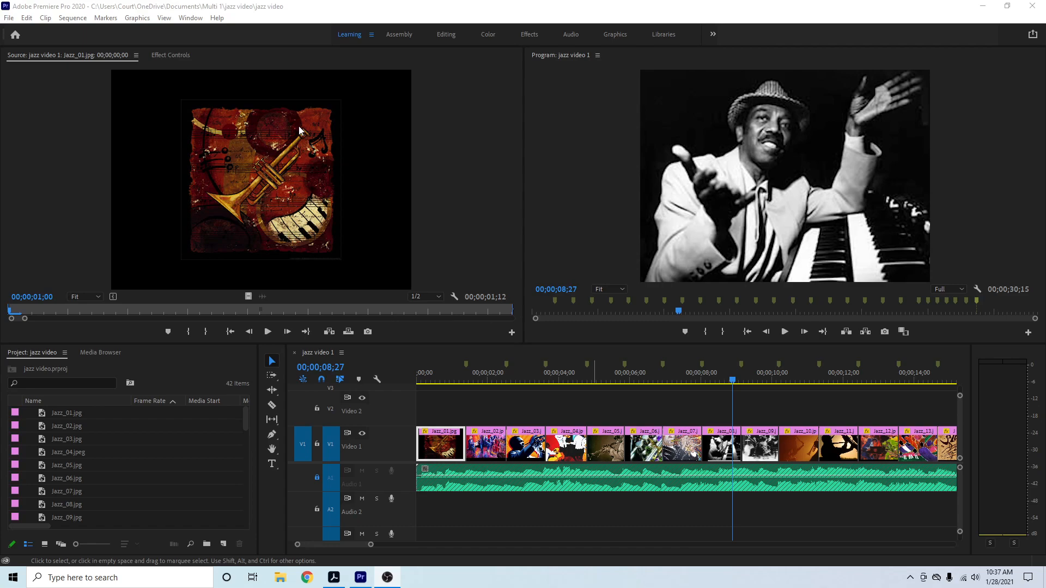
# Save the jazz video project.
pyautogui.click(9, 18)
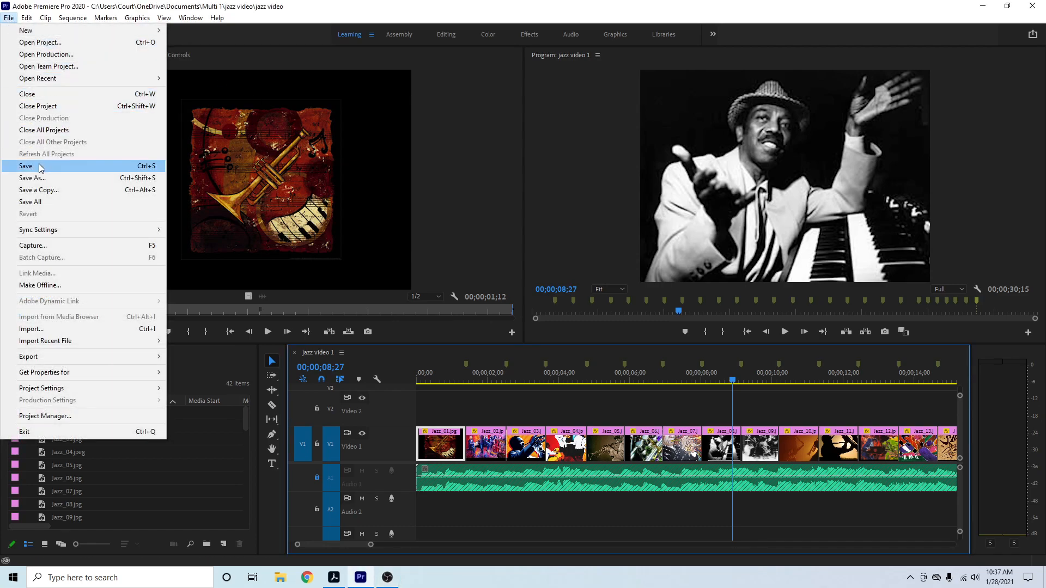
pyautogui.click(40, 167)
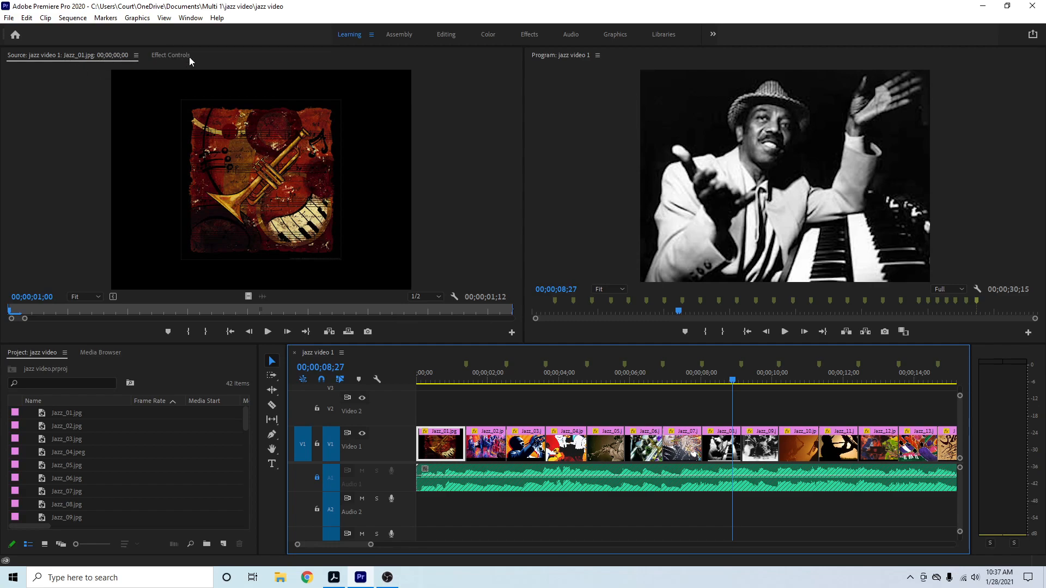
# Show the Effect Controls for the Jazz_01.jpg clip and widen its keyframe timeline area.
pyautogui.click(191, 18)
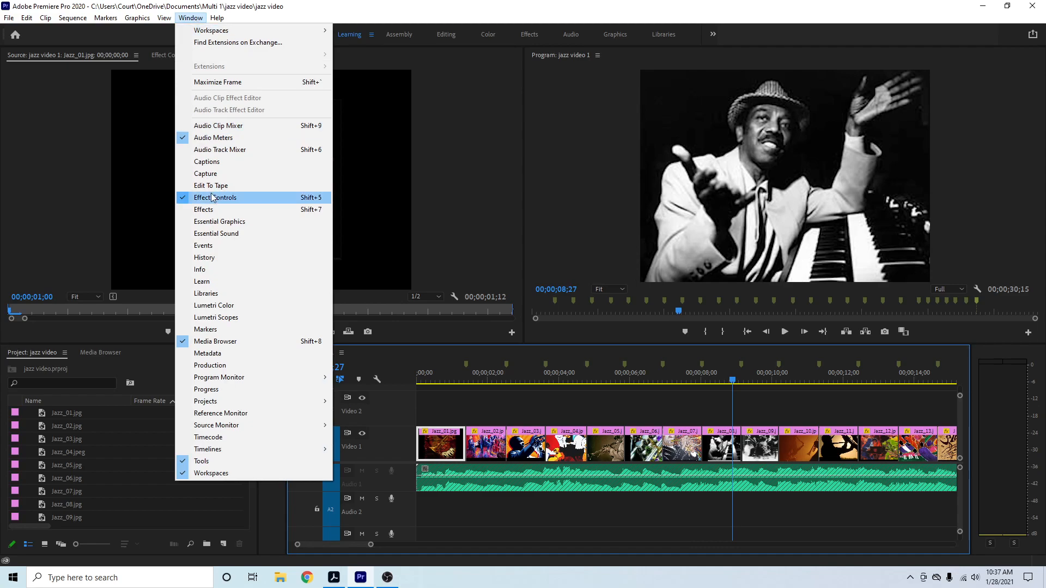
pyautogui.click(161, 56)
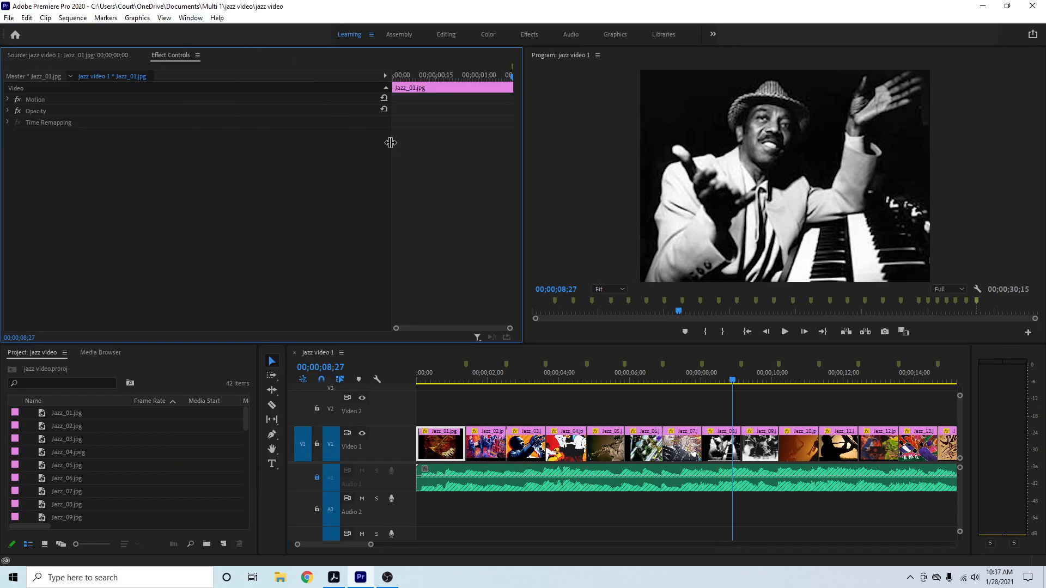
pyautogui.moveTo(391, 133); pyautogui.dragTo(232, 136)
# With the Jazz_01.jpg clip selected, move the playhead to 00;00;00;00 and expand the clip's Motion properties.
pyautogui.click(437, 380)
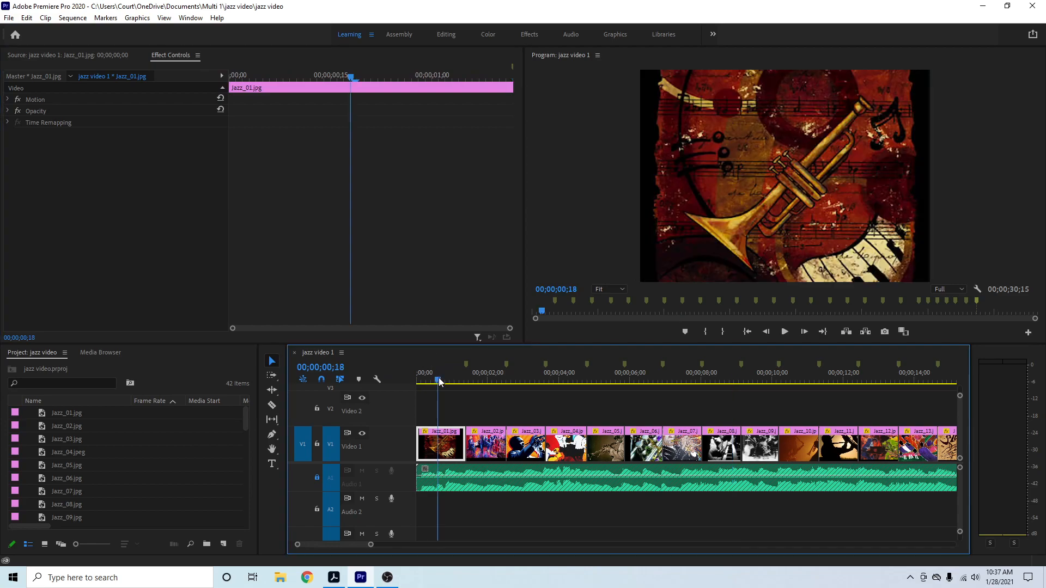
pyautogui.press('Left')
pyautogui.press('Left')
pyautogui.press('Left')
pyautogui.press('Left')
pyautogui.press('Left')
pyautogui.press('Left')
pyautogui.press('Left')
pyautogui.press('Left')
pyautogui.press('Left')
pyautogui.press('Left')
pyautogui.press('Left')
pyautogui.press('Left')
pyautogui.press('Left')
pyautogui.press('Left')
pyautogui.press('Left')
pyautogui.press('Left')
pyautogui.press('Left')
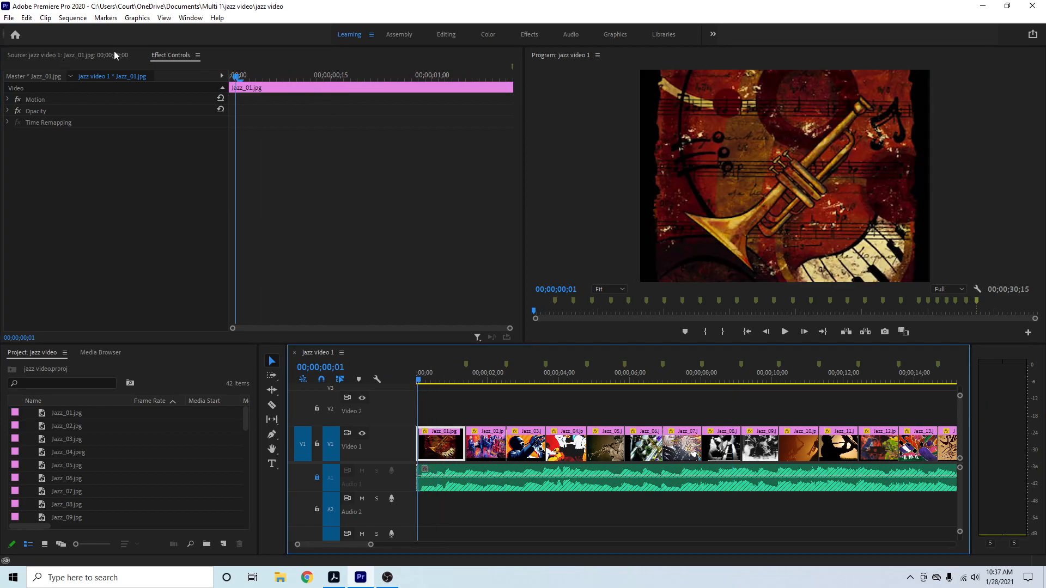
pyautogui.click(491, 444)
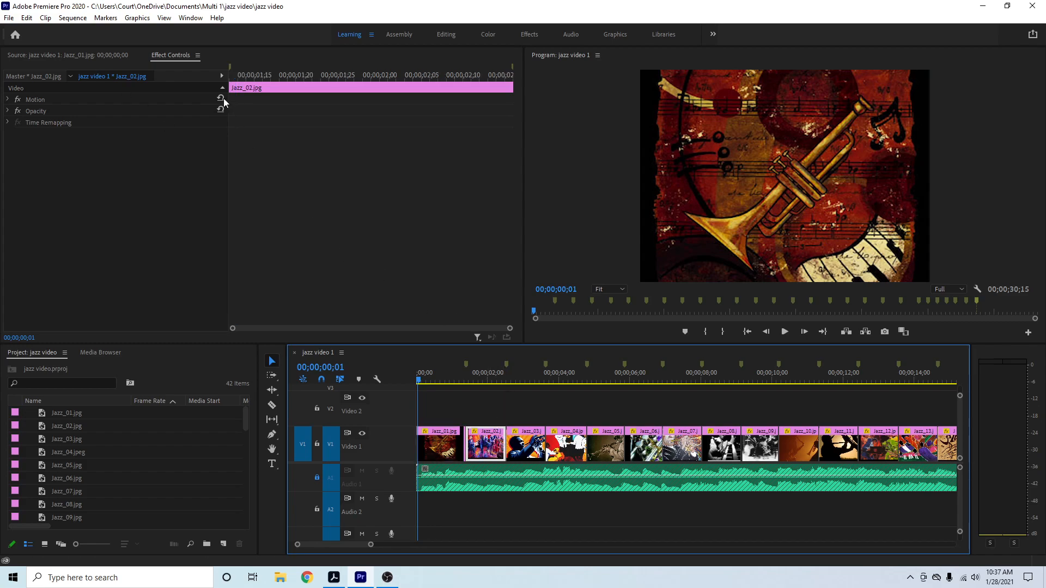
pyautogui.click(436, 442)
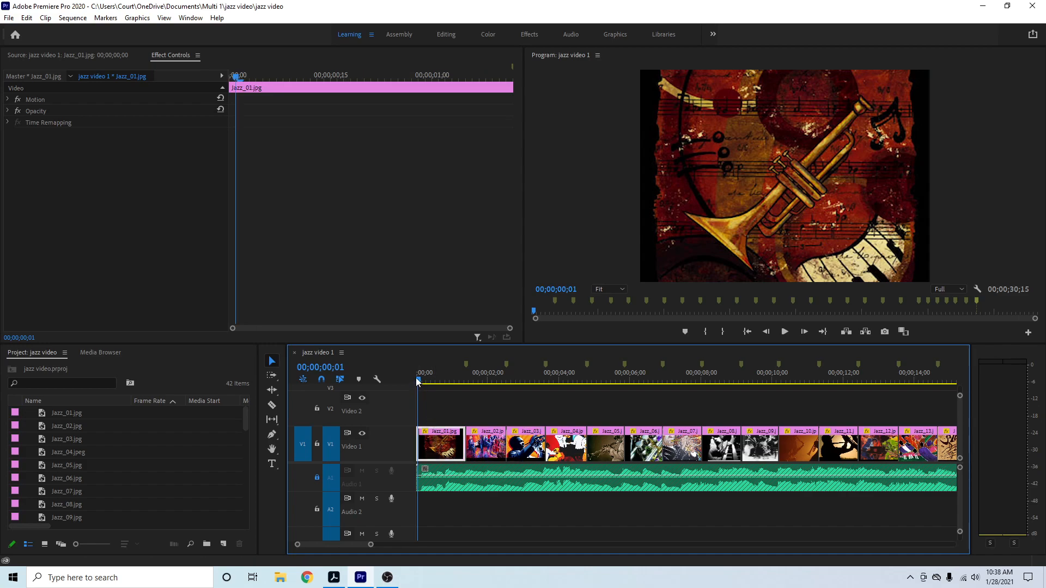
pyautogui.moveTo(418, 382); pyautogui.dragTo(412, 383)
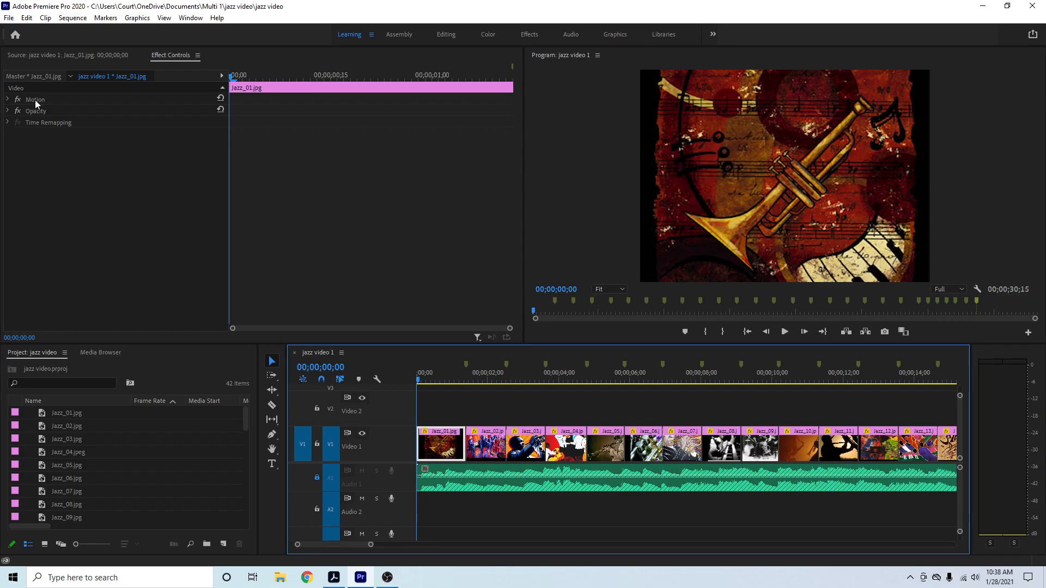
pyautogui.click(8, 100)
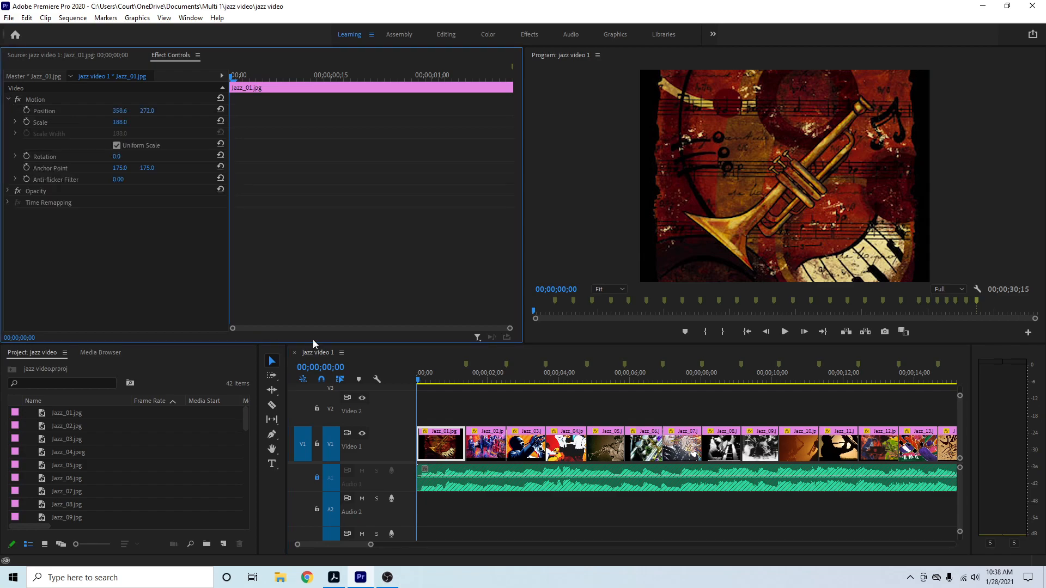
# Unlock the Audio 1 track and lock it again.
pyautogui.moveTo(418, 380); pyautogui.dragTo(438, 383)
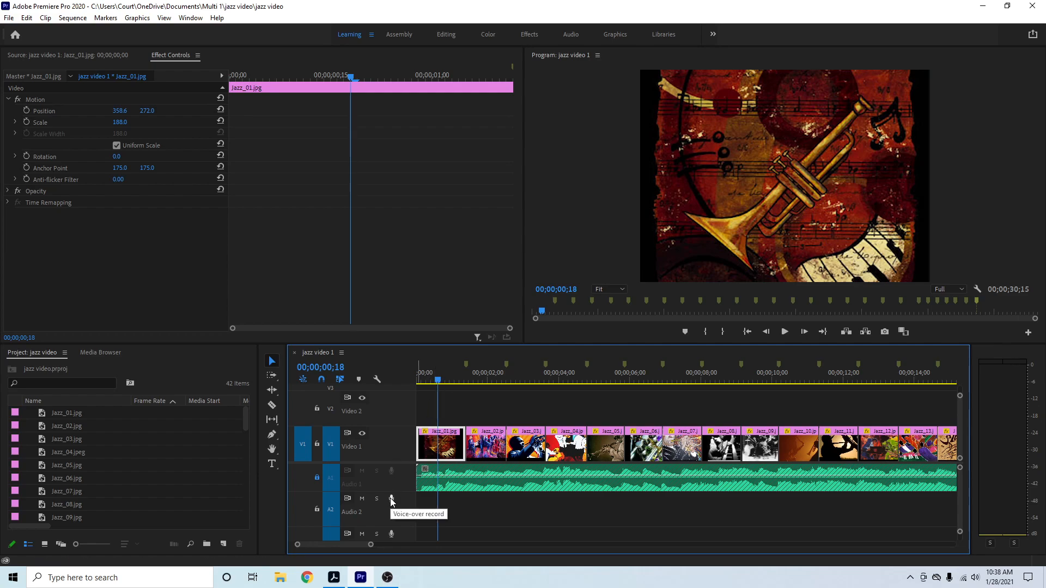
pyautogui.click(316, 477)
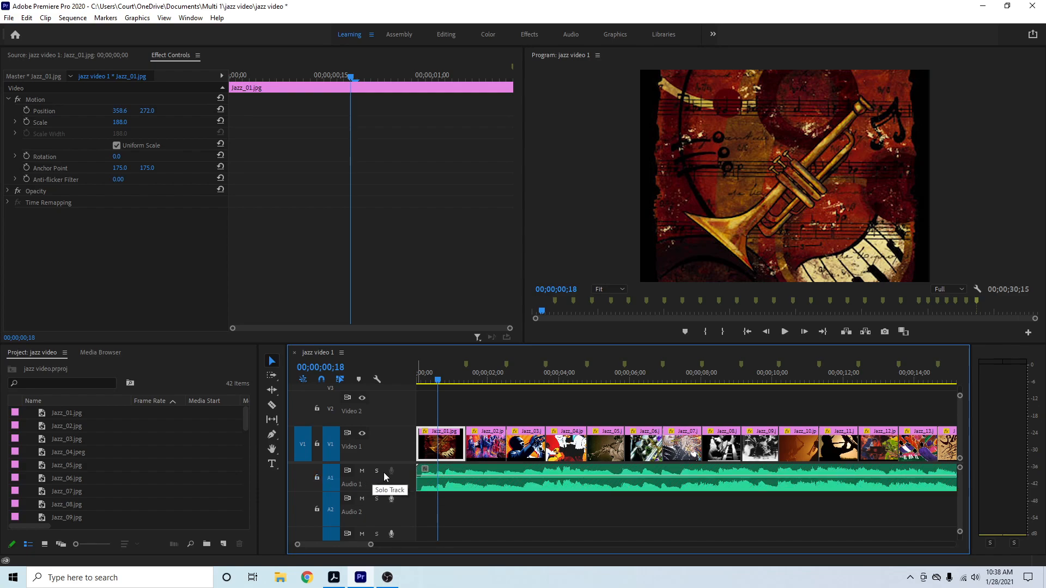
pyautogui.click(317, 477)
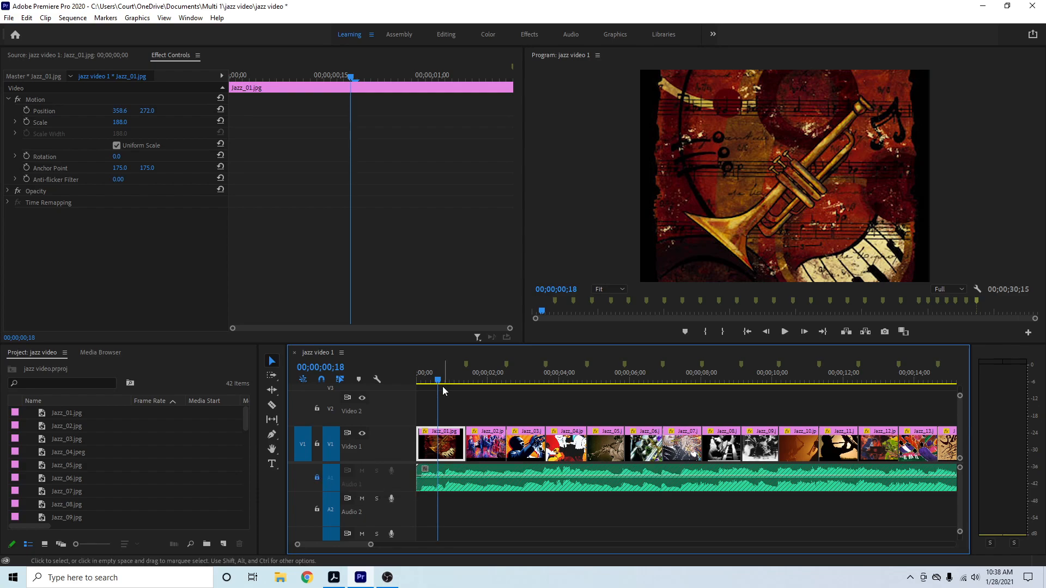
# Turn on Position and Scale keyframing for Jazz_01.jpg at the clip's first frame, 00;00;00;00.
pyautogui.moveTo(439, 382); pyautogui.dragTo(414, 388)
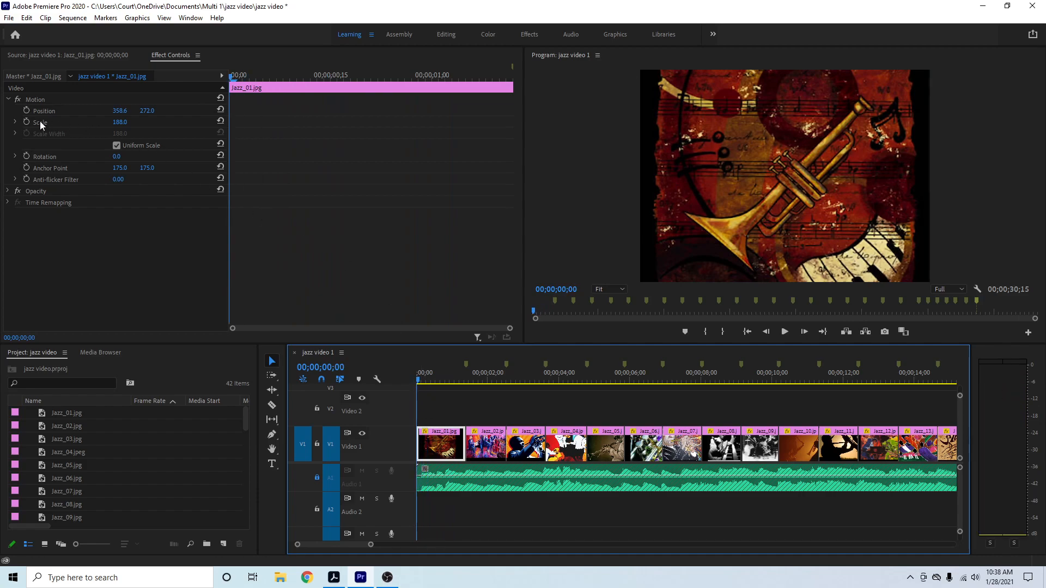
pyautogui.click(26, 110)
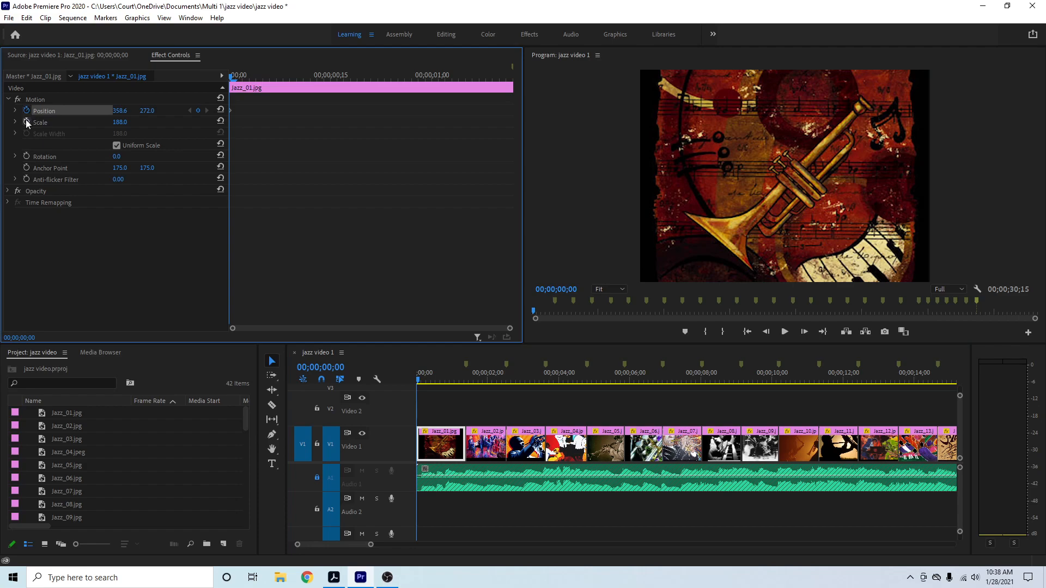
pyautogui.click(26, 122)
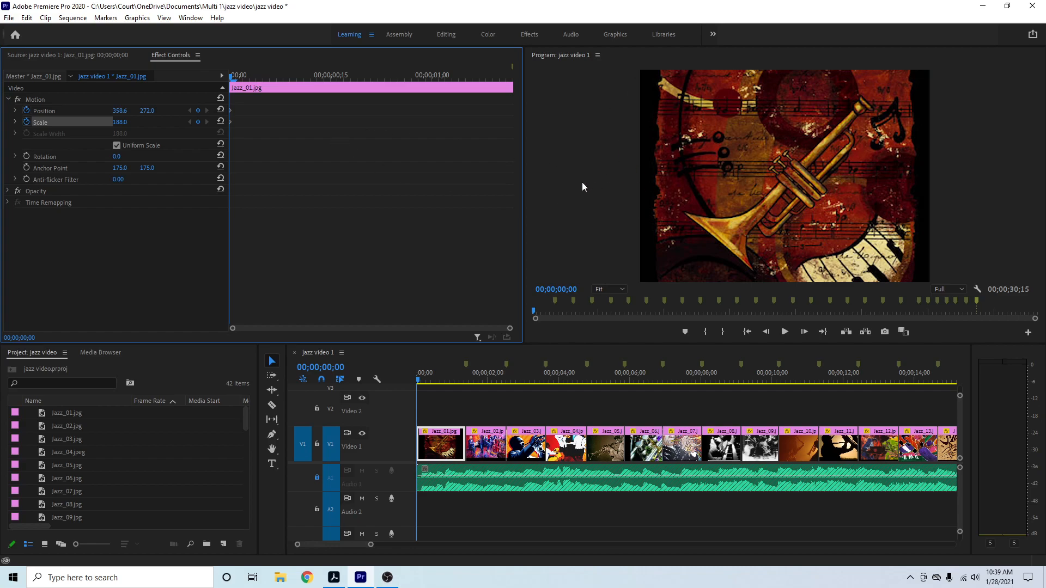
# Add a Scale keyframe of 207.0 to Jazz_01.jpg near the clip's end, at 00;00;01;11.
pyautogui.moveTo(227, 76); pyautogui.dragTo(510, 105)
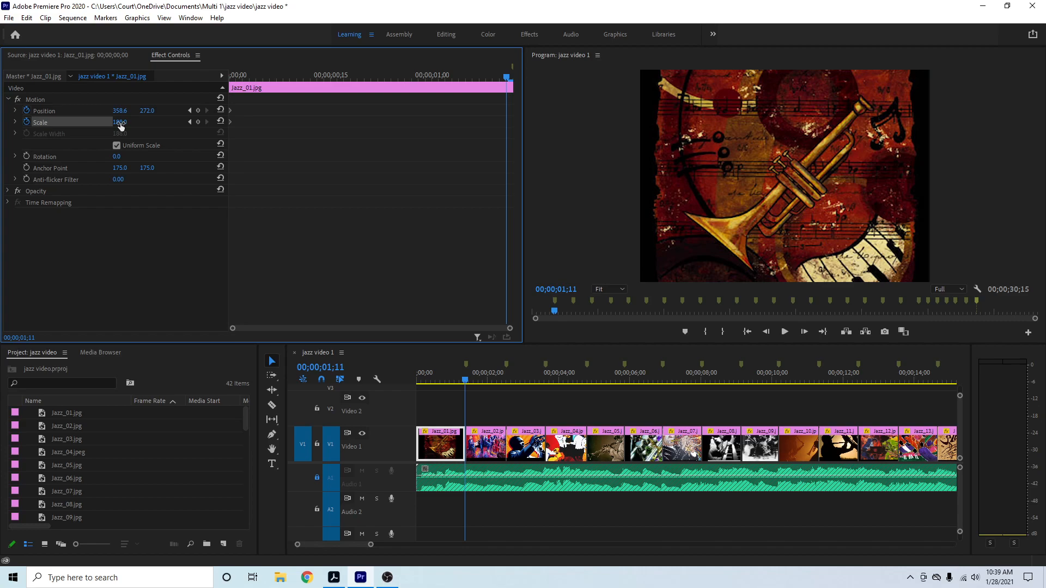
pyautogui.moveTo(121, 125); pyautogui.dragTo(131, 125)
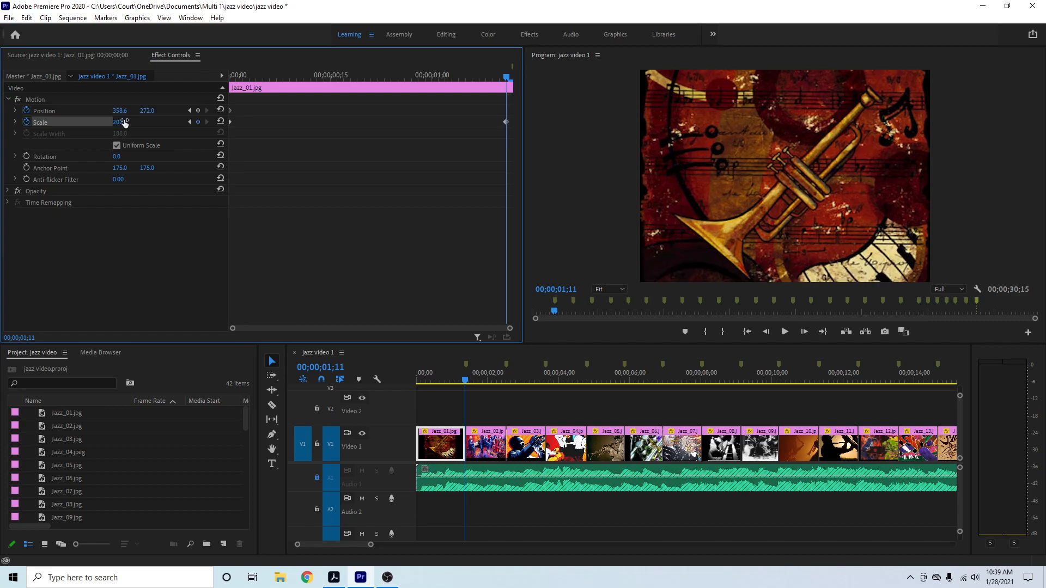
pyautogui.click(128, 124)
pyautogui.click(98, 123)
pyautogui.click(117, 123)
pyautogui.click(103, 126)
# Enlarge the Jazz_01.jpg end frame to about 231.8 scale and reposition it to about 322.1, 131.7.
pyautogui.click(763, 166)
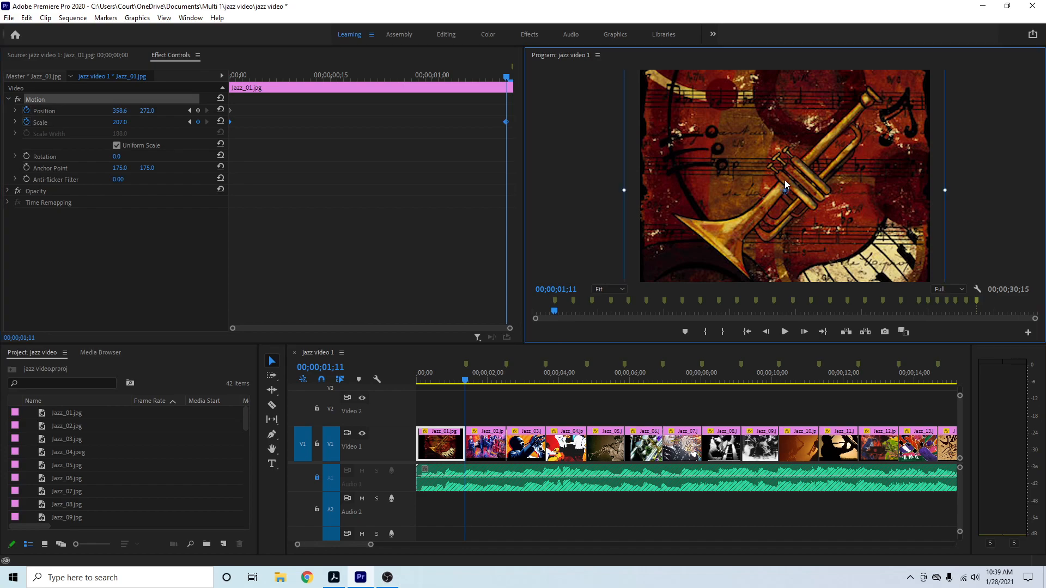
pyautogui.moveTo(946, 191); pyautogui.dragTo(964, 190)
pyautogui.moveTo(855, 223); pyautogui.dragTo(841, 162)
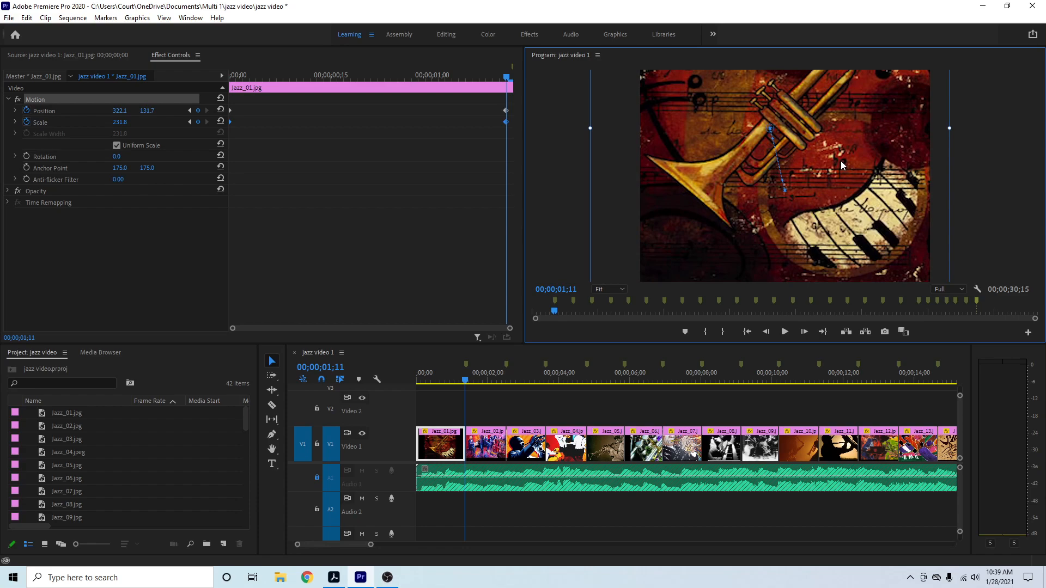
# Play the sequence from the beginning to preview the zoom and pan on Jazz_01.jpg.
pyautogui.moveTo(465, 383); pyautogui.dragTo(406, 382)
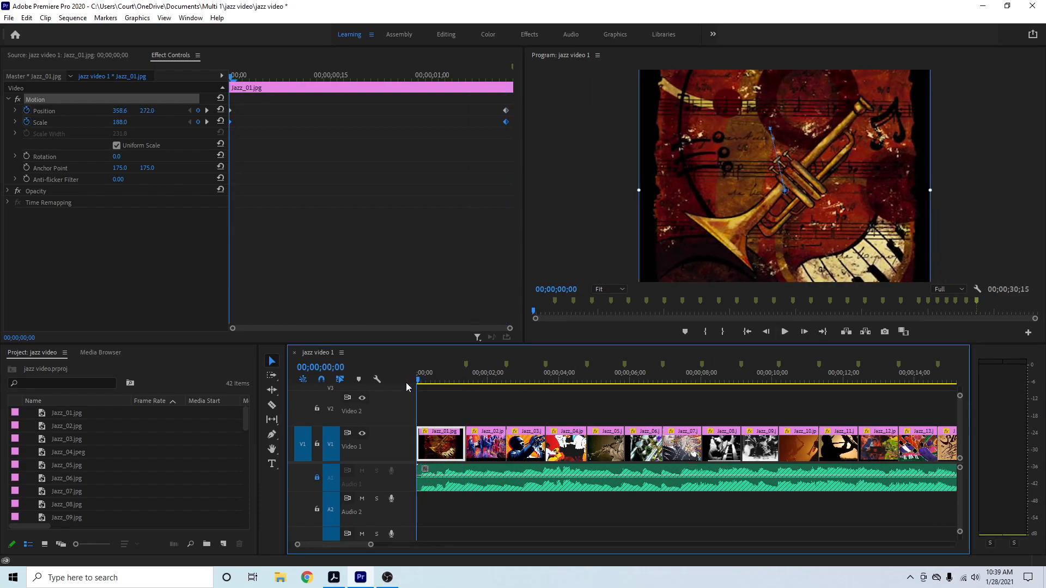
pyautogui.press('space')
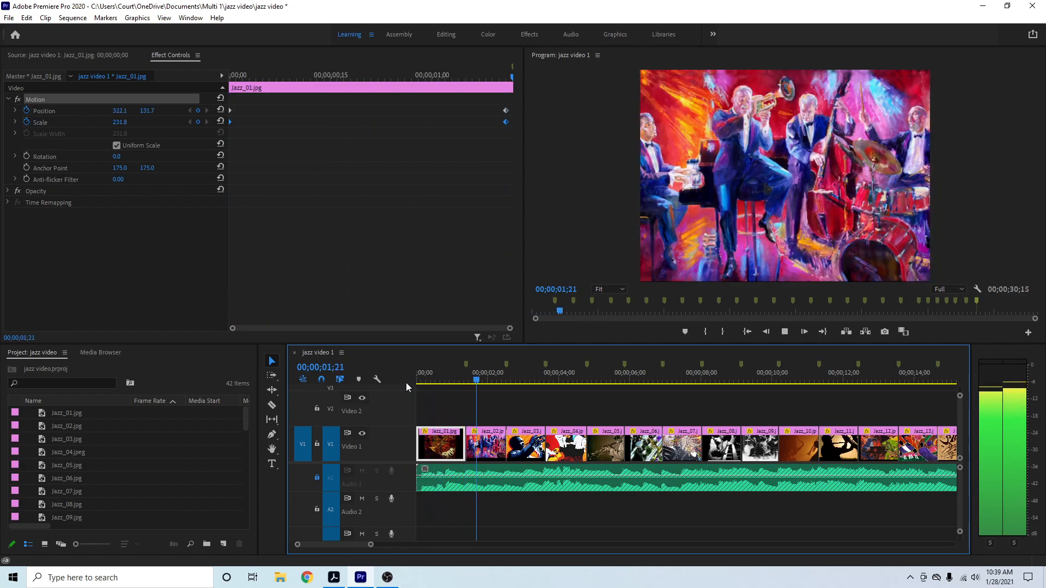
pyautogui.press('space')
# Turn on Position and Scale keyframing for Jazz_02.jpg at the clip's first frame, 00;00;01;12.
pyautogui.moveTo(526, 383); pyautogui.dragTo(485, 382)
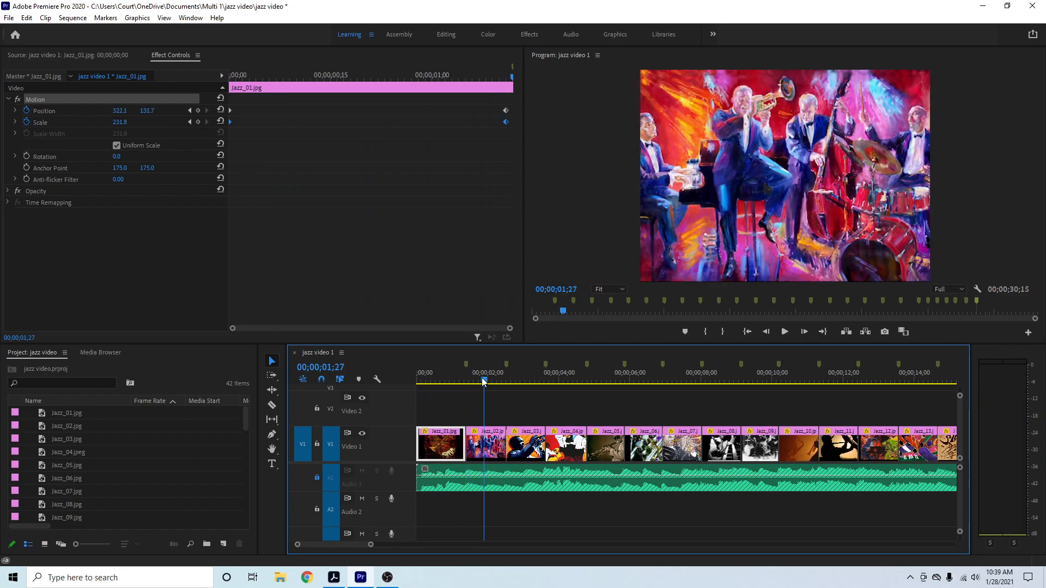
pyautogui.click(496, 442)
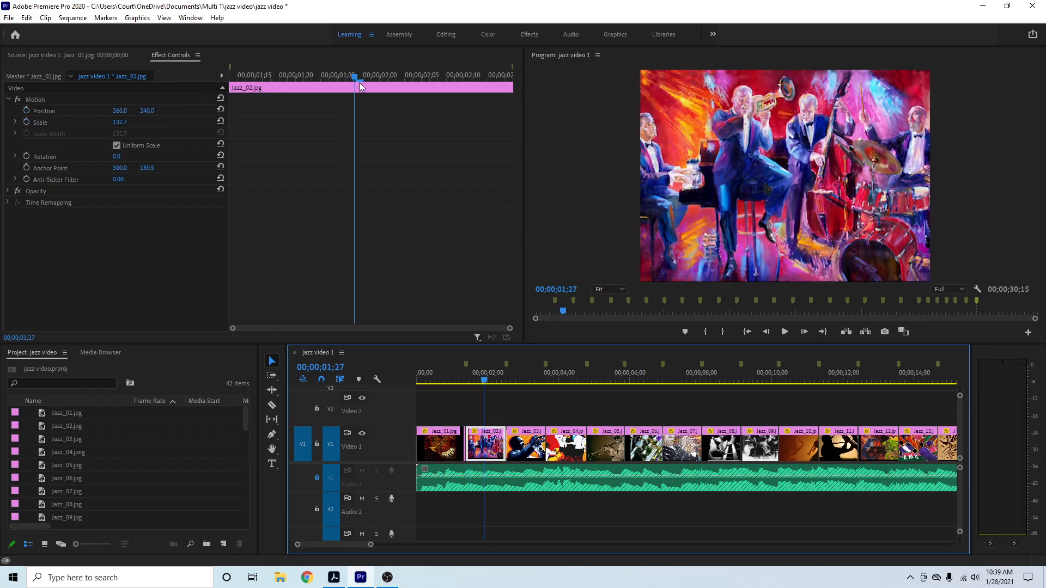
pyautogui.moveTo(355, 77); pyautogui.dragTo(222, 84)
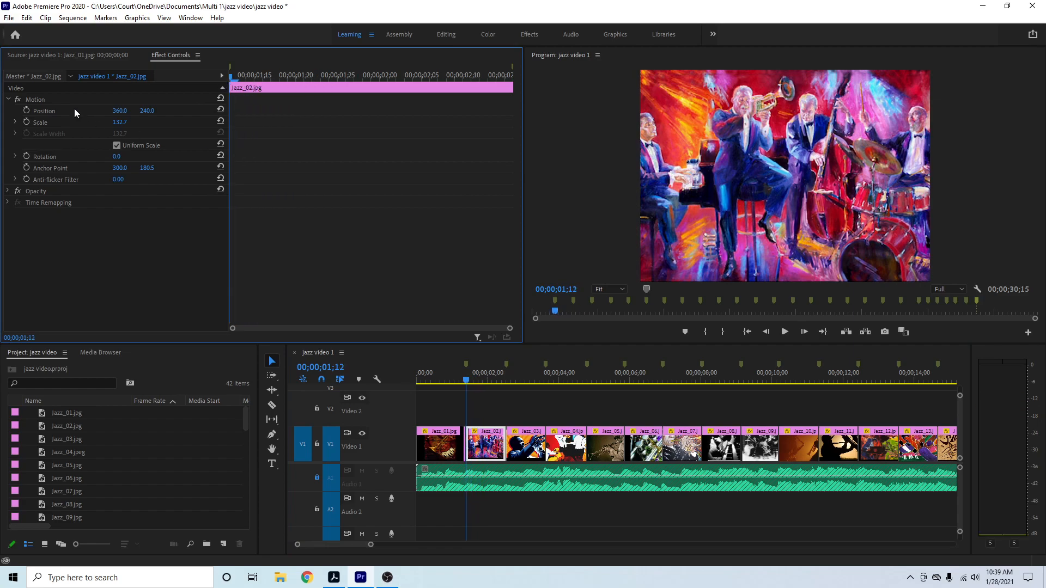
pyautogui.click(26, 111)
pyautogui.click(26, 121)
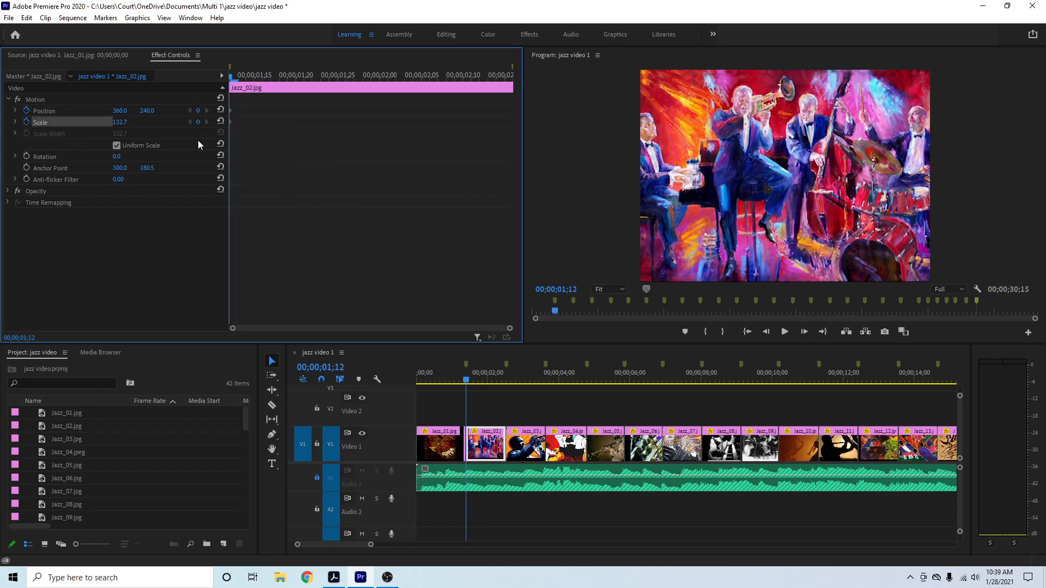
# Enlarge the Jazz_02.jpg start frame to about 150.5 scale and shift it horizontally to position 452.0, 240.0.
pyautogui.click(767, 181)
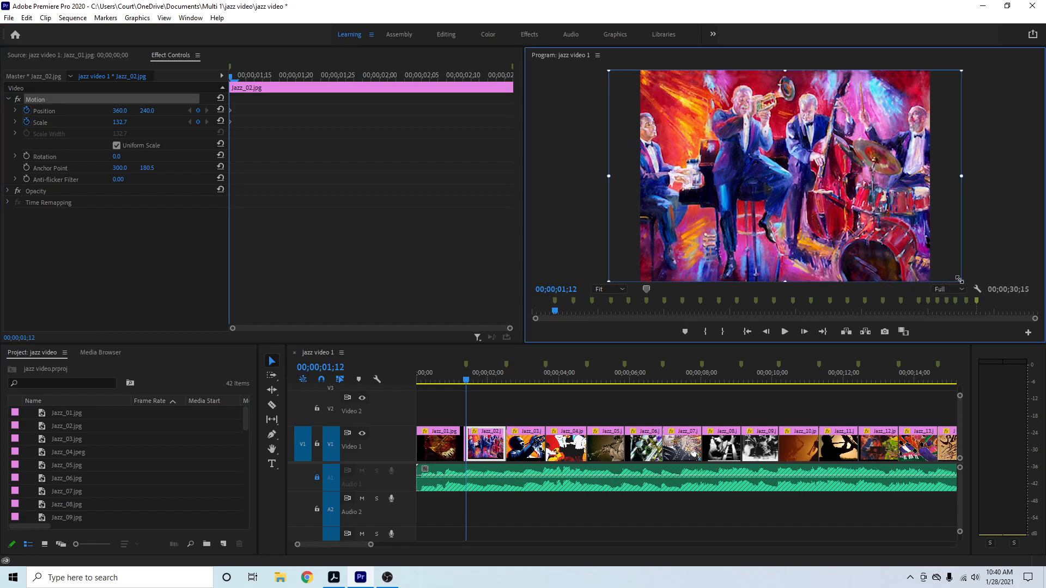
pyautogui.moveTo(957, 280); pyautogui.dragTo(986, 296)
pyautogui.moveTo(803, 203); pyautogui.dragTo(841, 204)
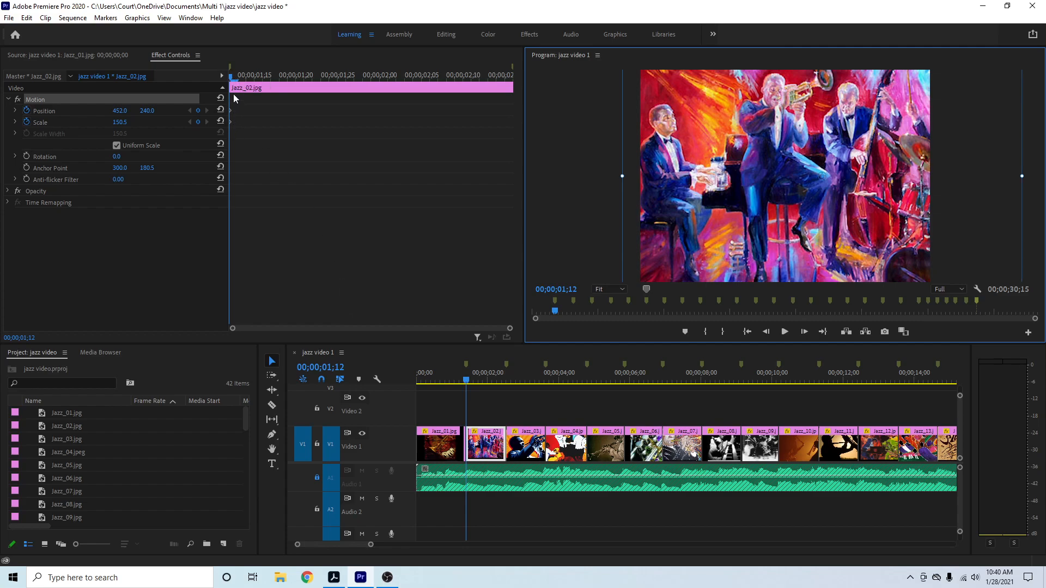
# At 00;00;02;15, shift the Jazz_02.jpg image horizontally to position 231.4, 240.0 as the end keyframe.
pyautogui.moveTo(233, 77); pyautogui.dragTo(509, 90)
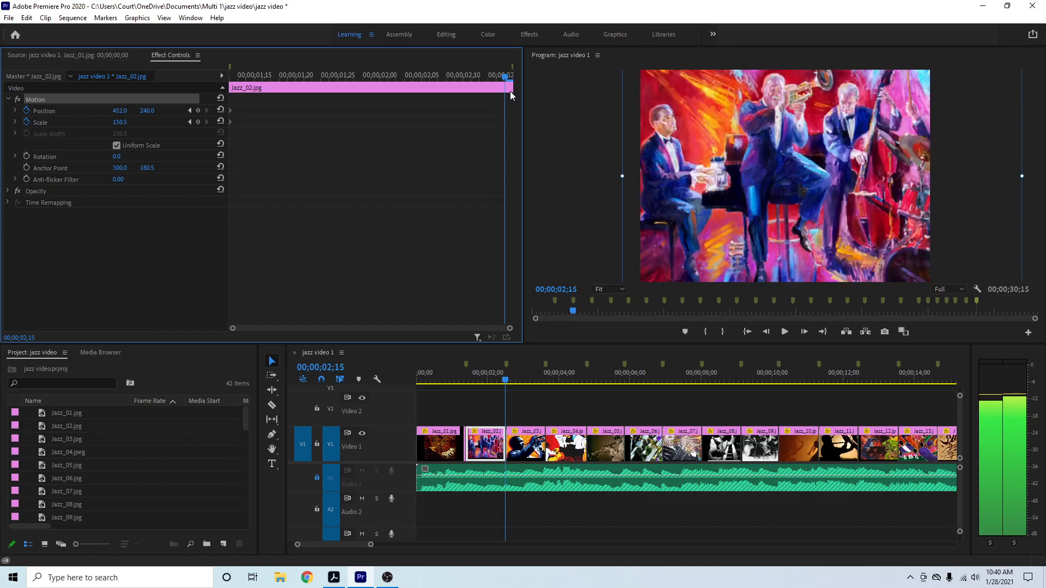
pyautogui.moveTo(989, 129); pyautogui.dragTo(883, 128)
pyautogui.hotkey('ctrl', 'z')
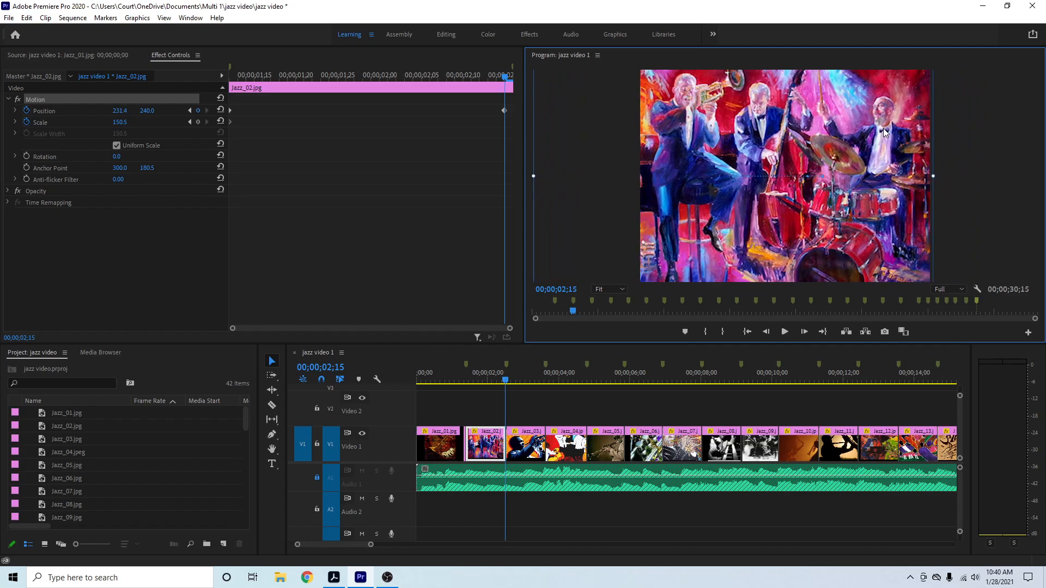
# Play the sequence from the beginning to preview the Jazz_02.jpg pan, and return the playhead to 00;00;02;14 near that clip's end.
pyautogui.click(761, 352)
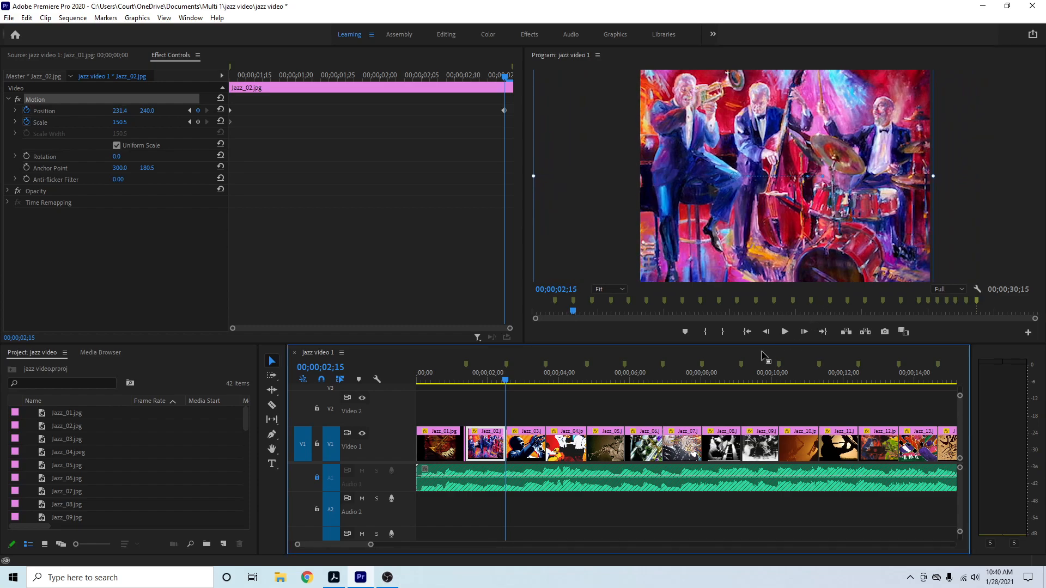
pyautogui.press('Home')
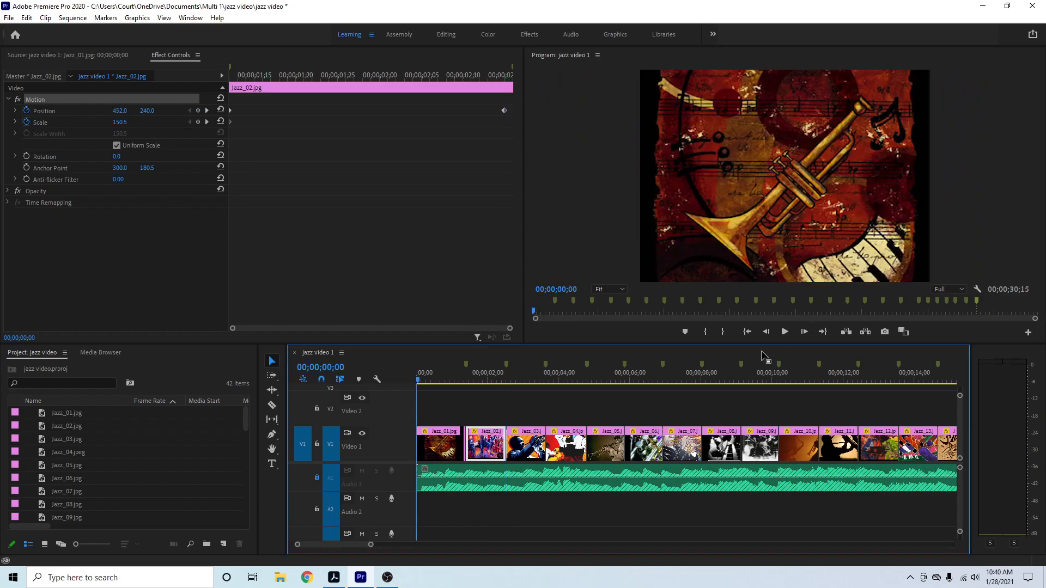
pyautogui.press('space')
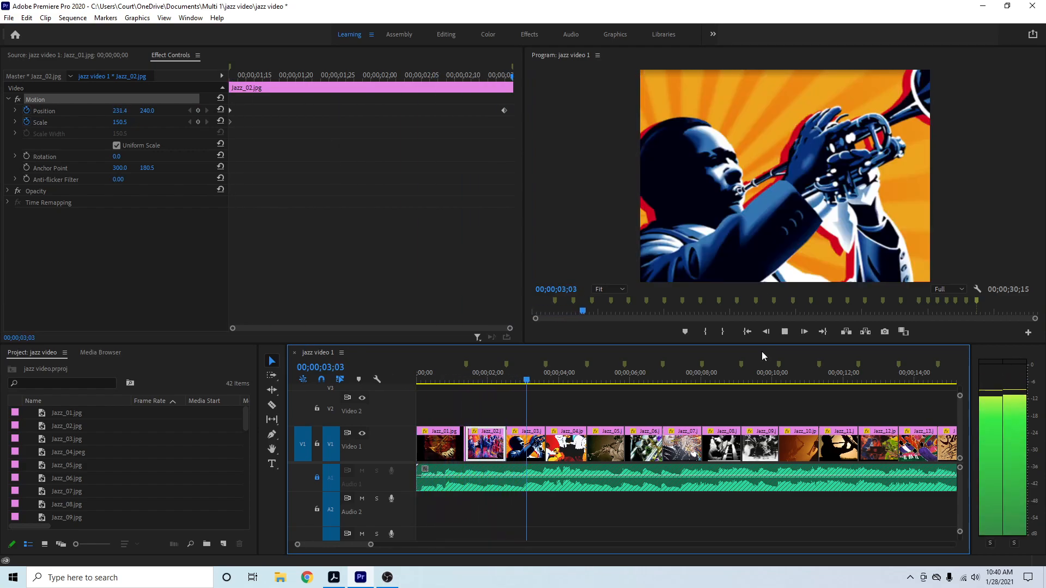
pyautogui.press('space')
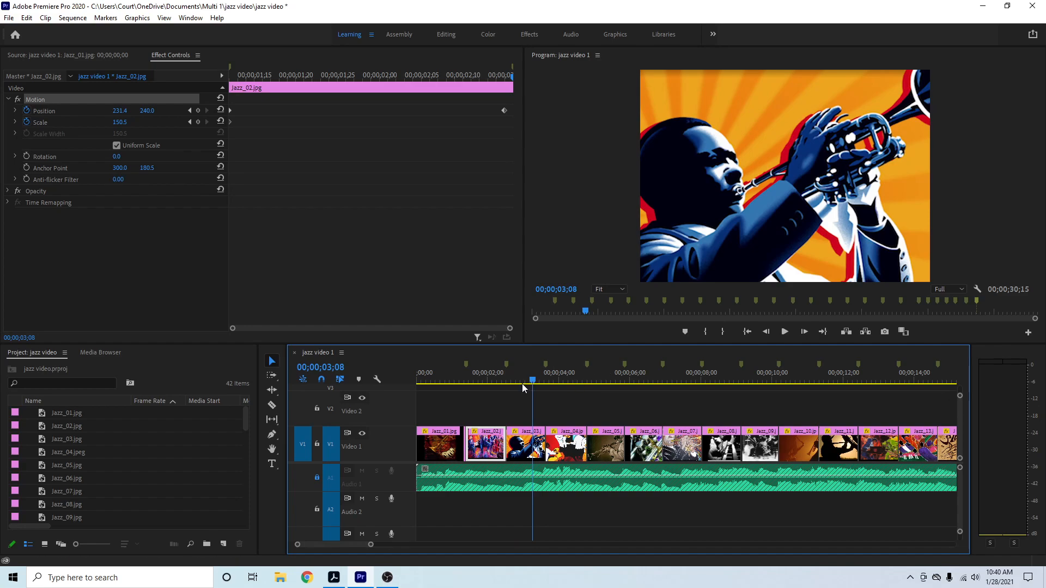
pyautogui.moveTo(534, 384); pyautogui.dragTo(503, 383)
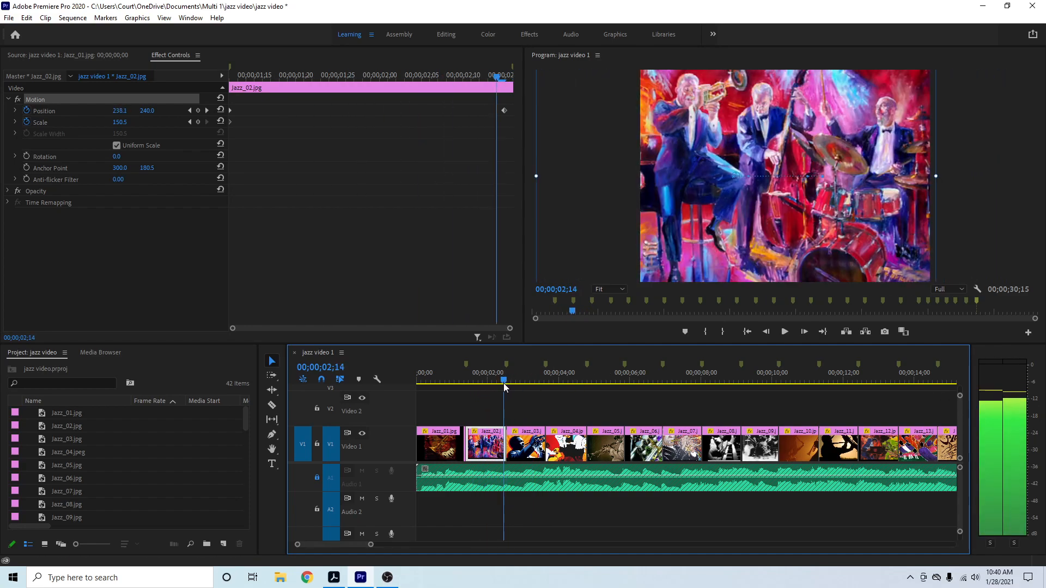
# At 00;00;02;15, shift the Jazz_02.jpg end keyframe horizontally to about position 289.6, 240.0.
pyautogui.moveTo(497, 81); pyautogui.dragTo(504, 78)
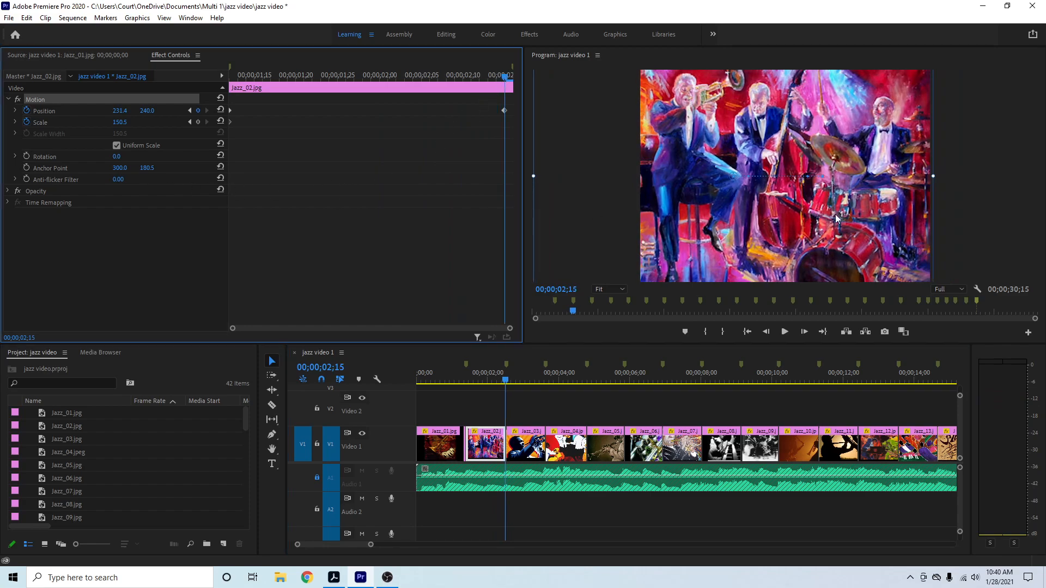
pyautogui.moveTo(847, 211); pyautogui.dragTo(865, 212)
pyautogui.hotkey('ctrl', 'z')
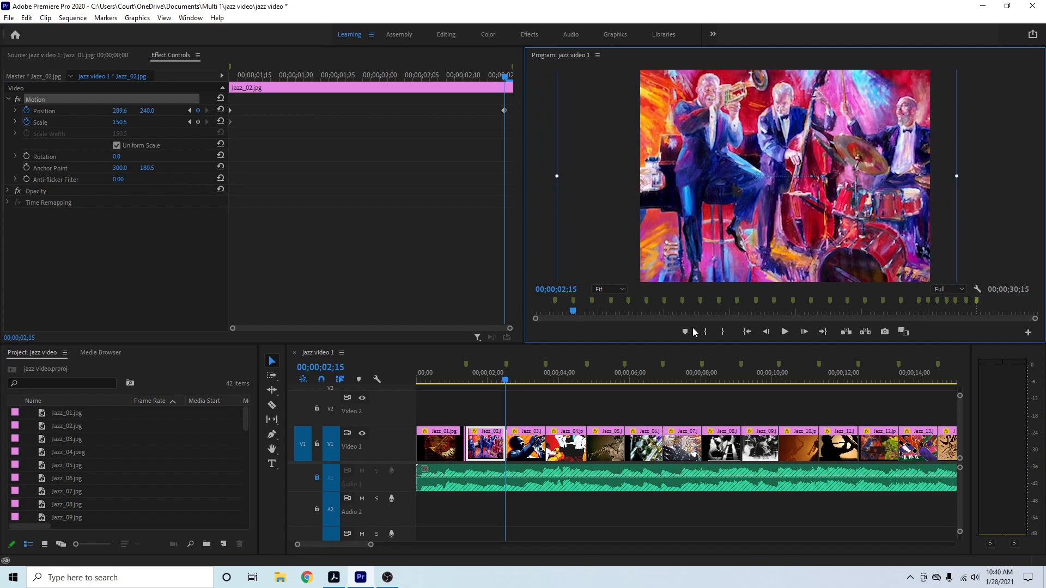
# Play the sequence twice from the beginning to preview the adjusted Jazz_02.jpg pan, stopping in the Jazz_03.jpg clip.
pyautogui.moveTo(506, 381); pyautogui.dragTo(397, 383)
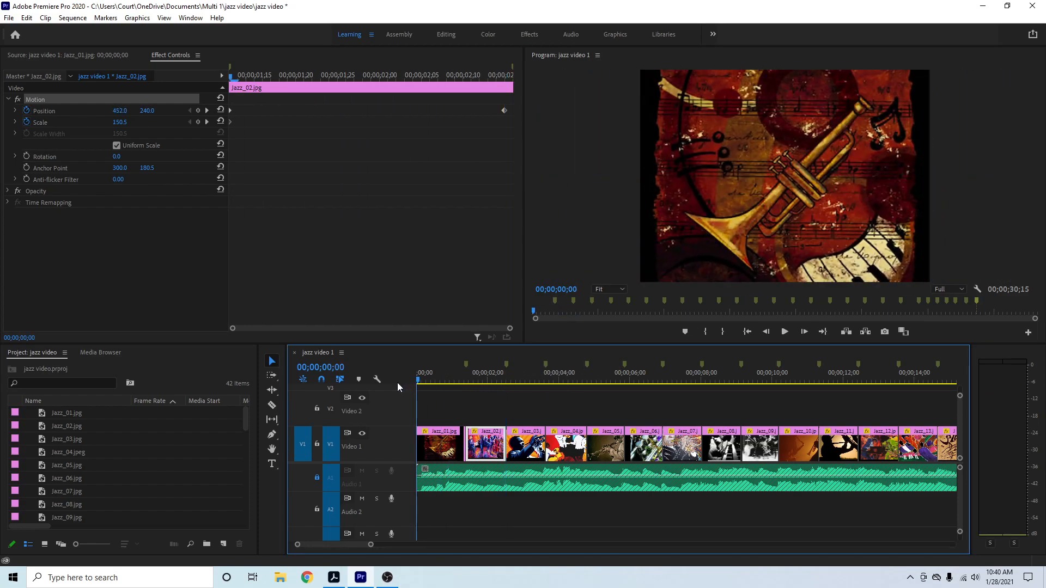
pyautogui.press('space')
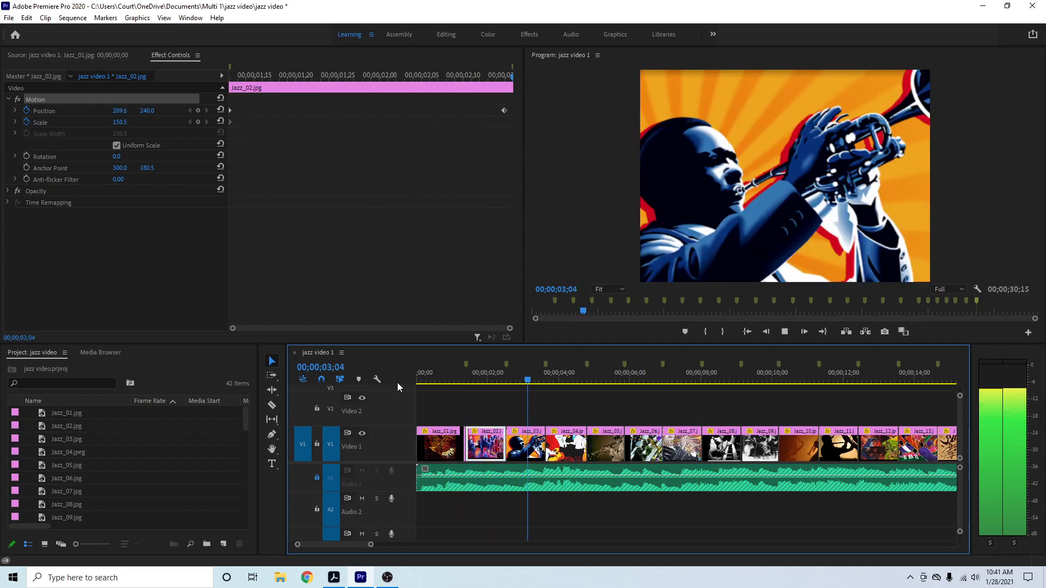
pyautogui.press('space')
pyautogui.press('Home')
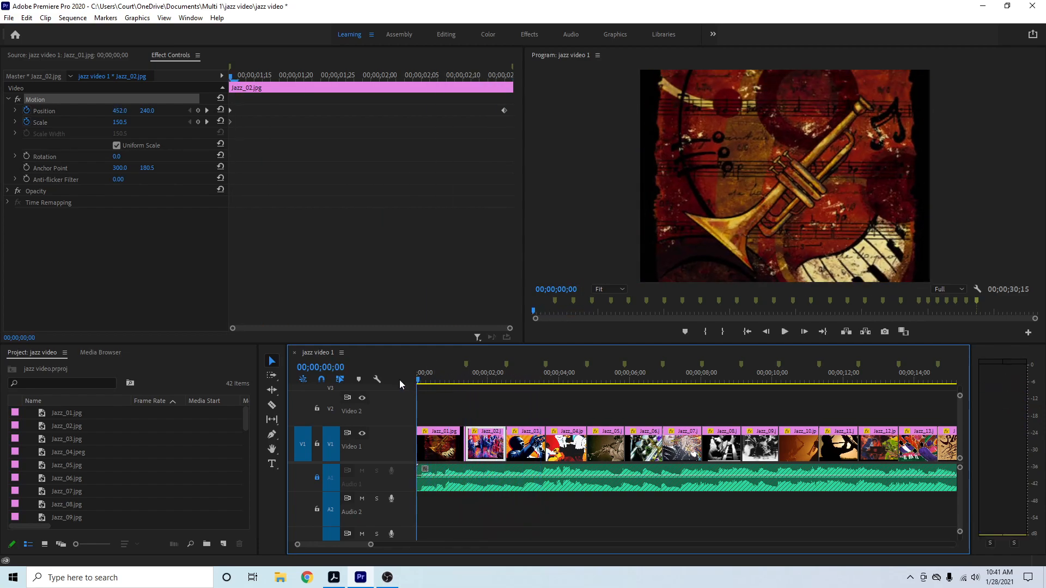
pyautogui.press('space')
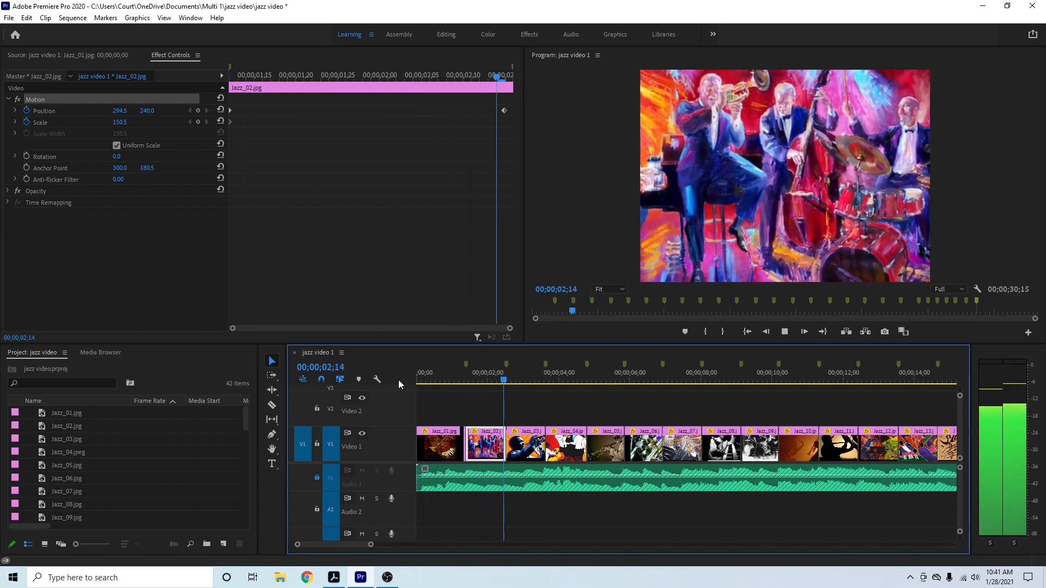
pyautogui.press('space')
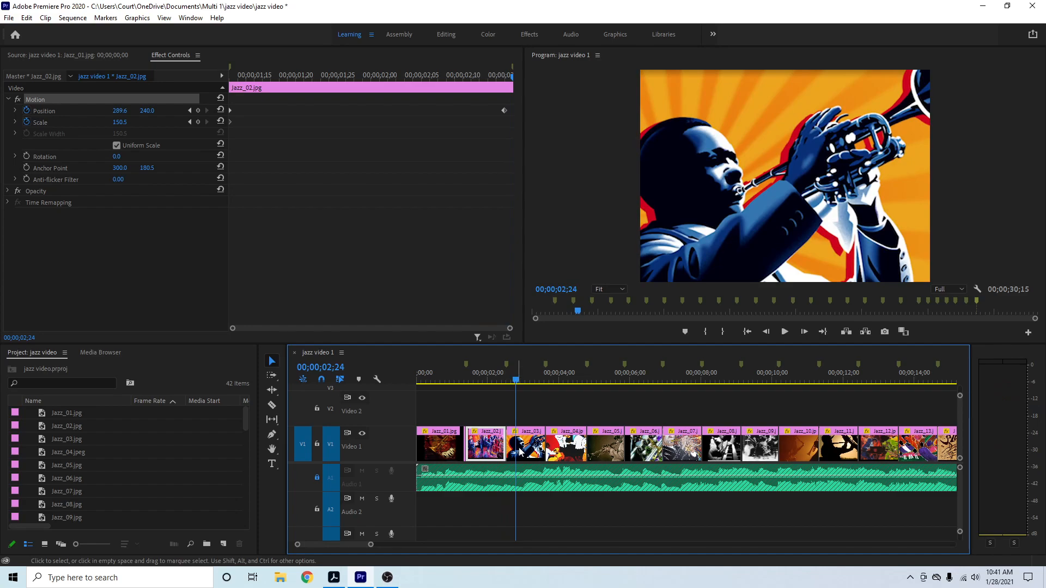
# Turn on Position and Scale keyframing for Jazz_03.jpg at the clip's first frame, 00;00;02;16.
pyautogui.click(527, 450)
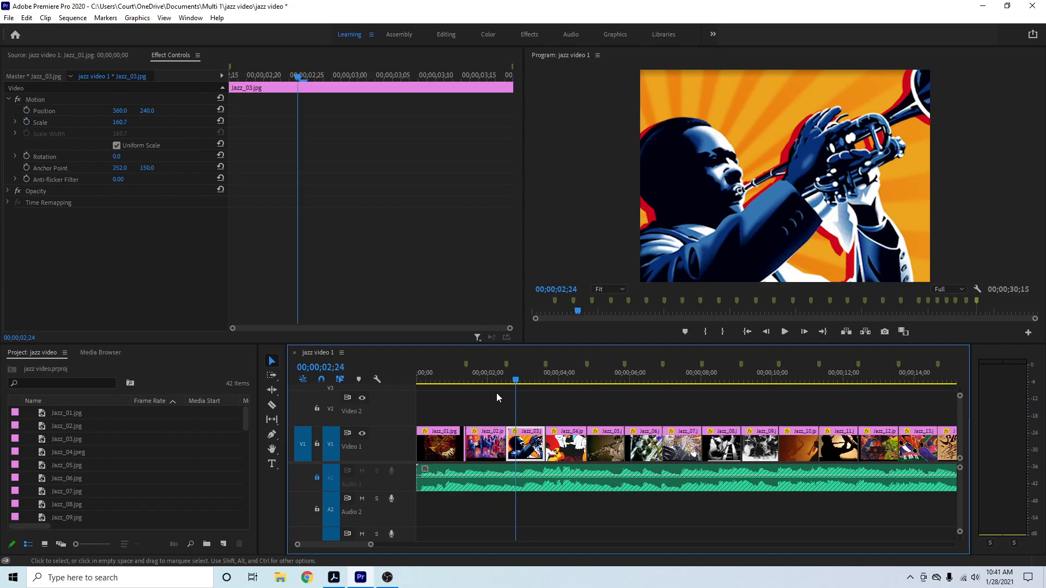
pyautogui.click(299, 77)
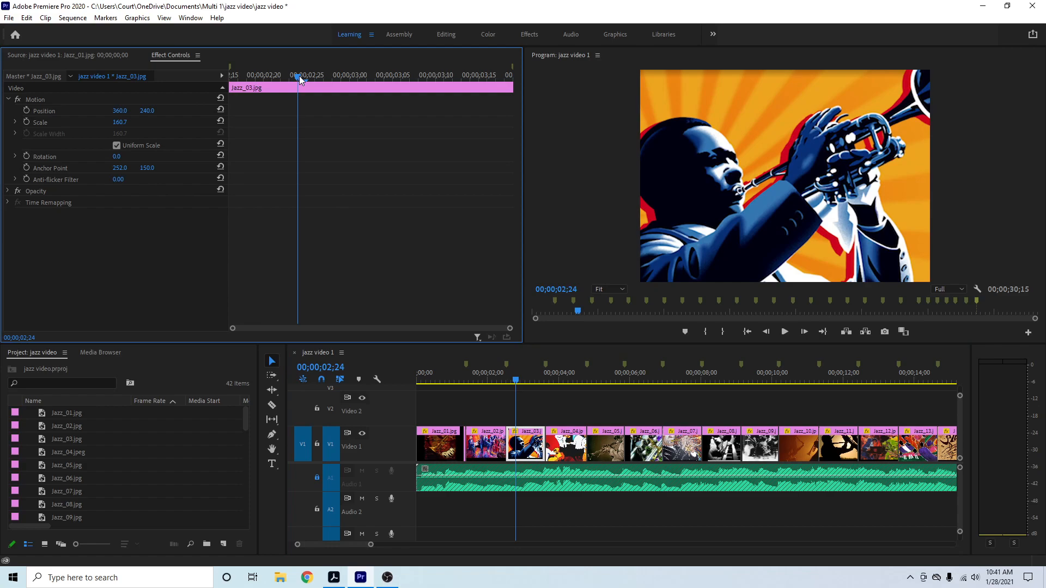
pyautogui.press('Home')
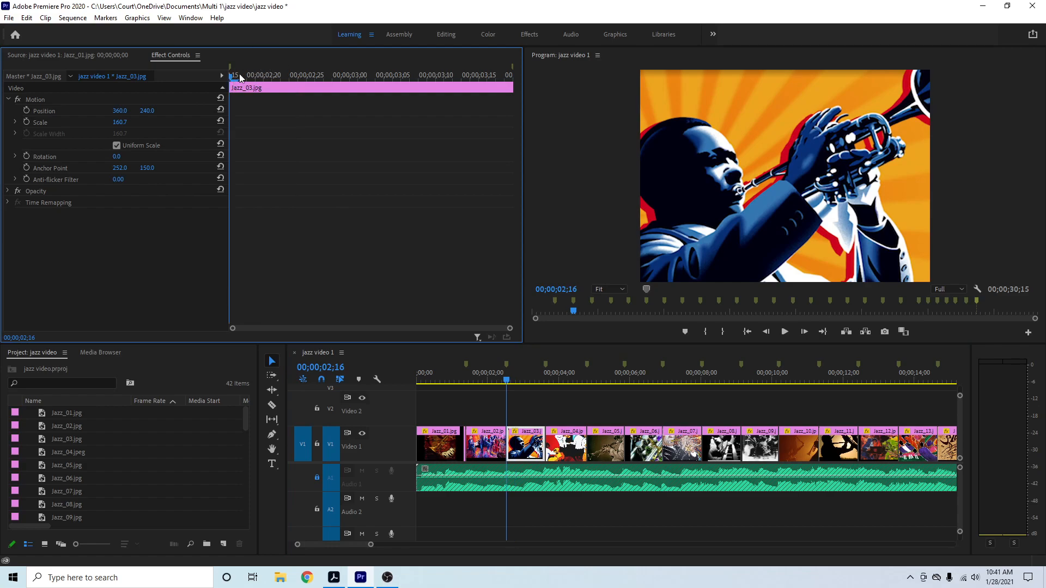
pyautogui.click(27, 111)
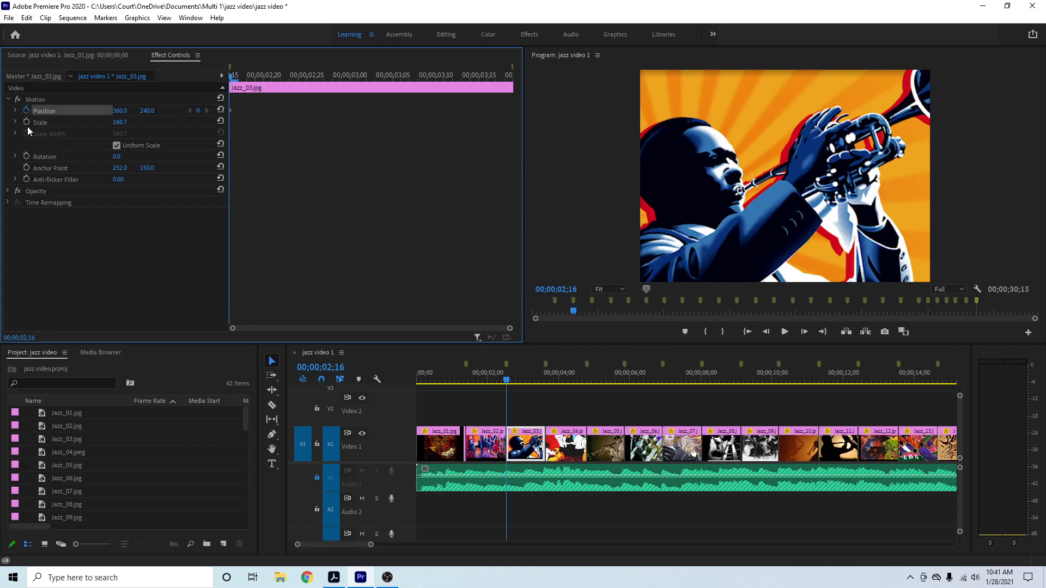
pyautogui.click(26, 122)
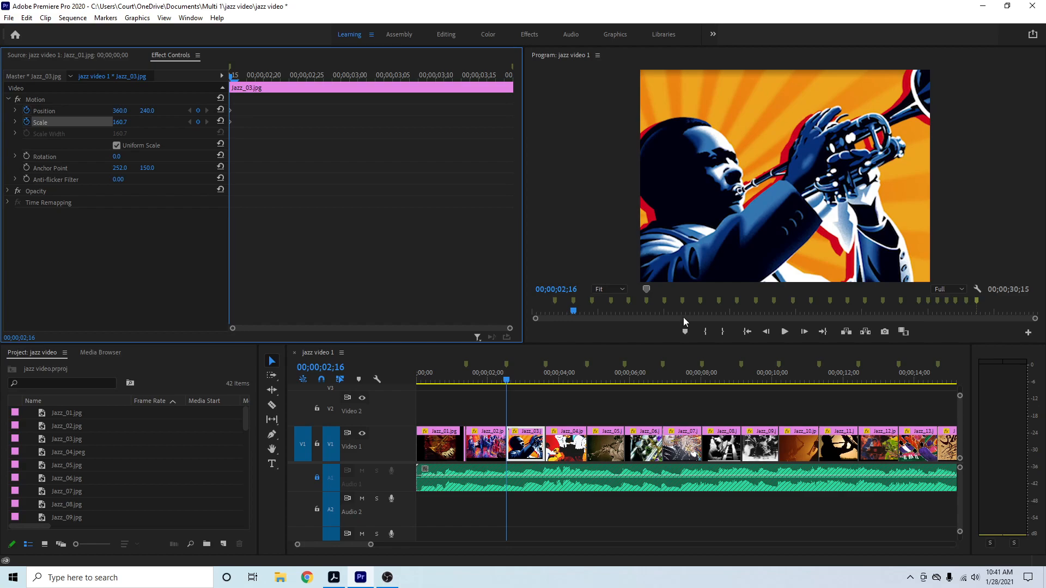
# At 00;00;02;16, enlarge the Jazz_03.jpg start frame to about 207.4 scale and move it to about position 147.5, 308.9.
pyautogui.click(471, 384)
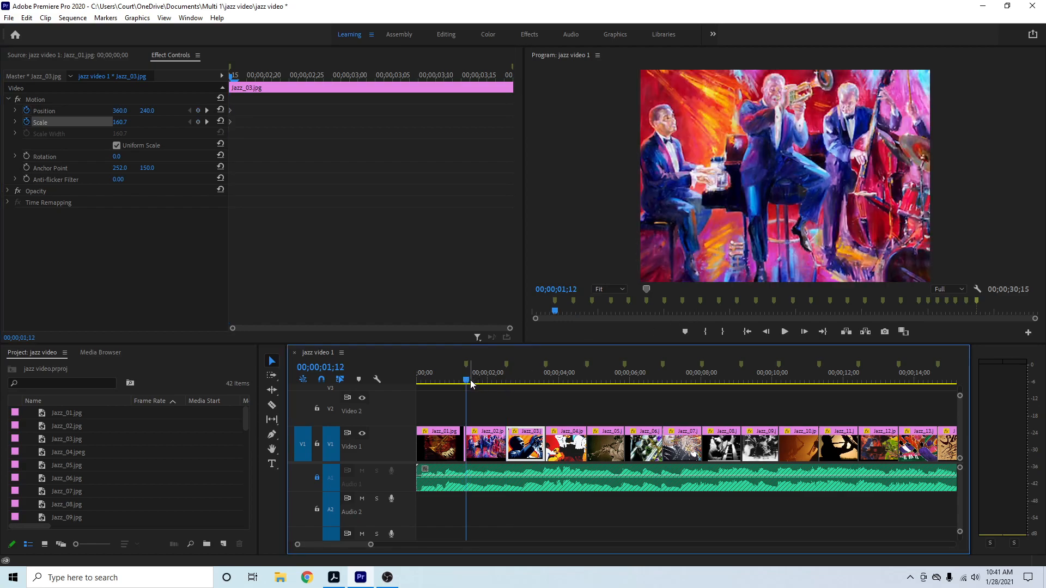
pyautogui.moveTo(471, 383); pyautogui.dragTo(509, 383)
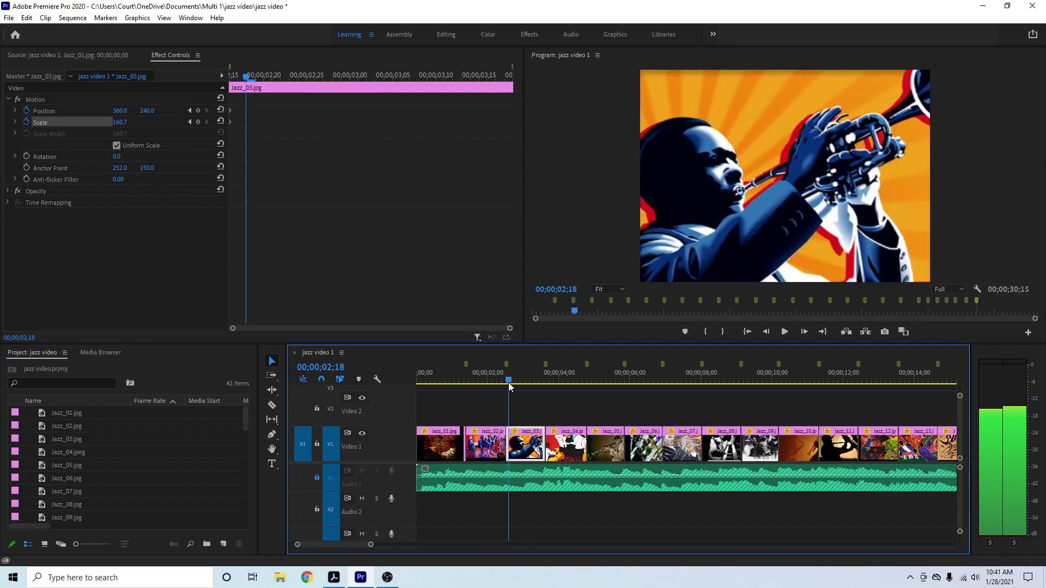
pyautogui.moveTo(508, 382); pyautogui.dragTo(505, 384)
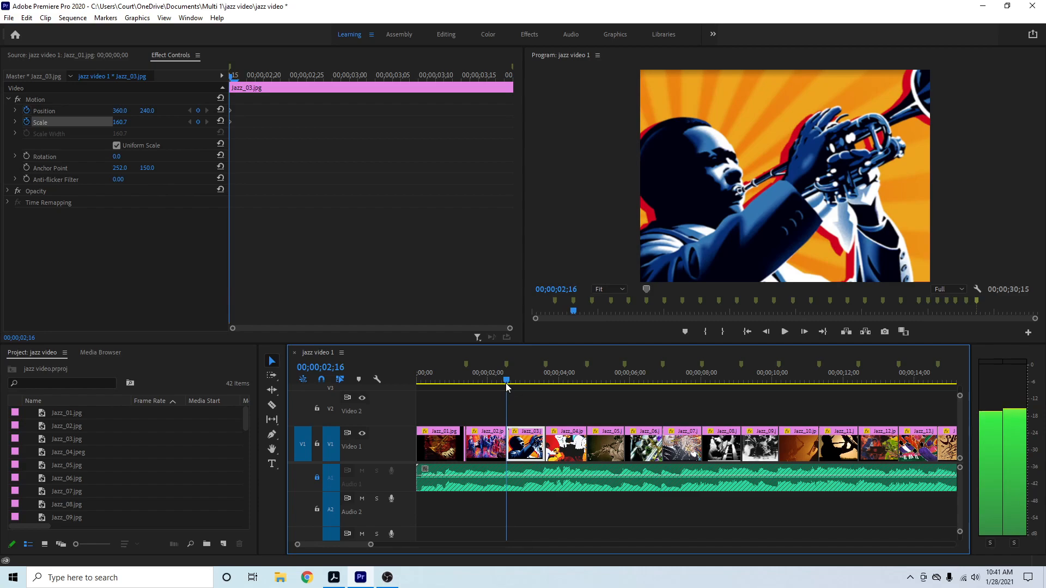
pyautogui.click(832, 210)
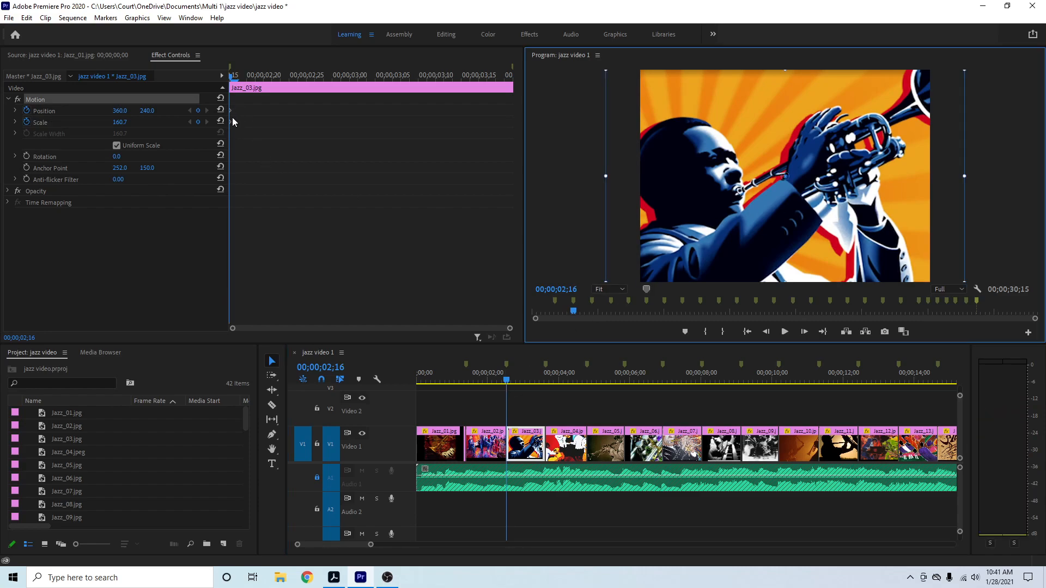
pyautogui.moveTo(898, 171); pyautogui.dragTo(864, 171)
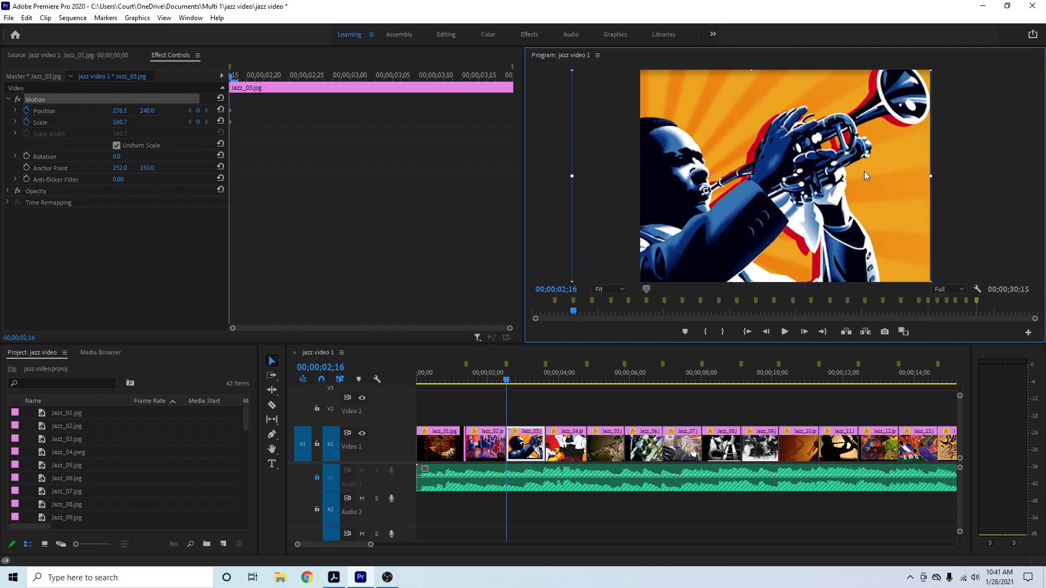
pyautogui.moveTo(933, 175); pyautogui.dragTo(982, 176)
pyautogui.moveTo(899, 148); pyautogui.dragTo(847, 178)
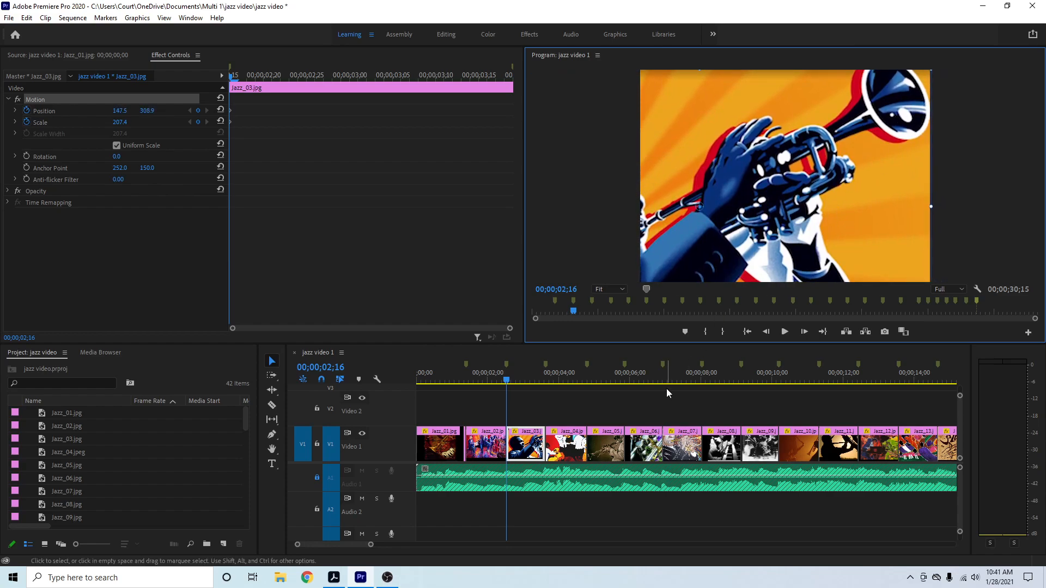
# At 00;00;03;18, shrink the Jazz_03.jpg image to about 160.7 scale at about position 278.8, 238.8 as the end keyframe.
pyautogui.click(507, 382)
pyautogui.moveTo(507, 382); pyautogui.dragTo(544, 383)
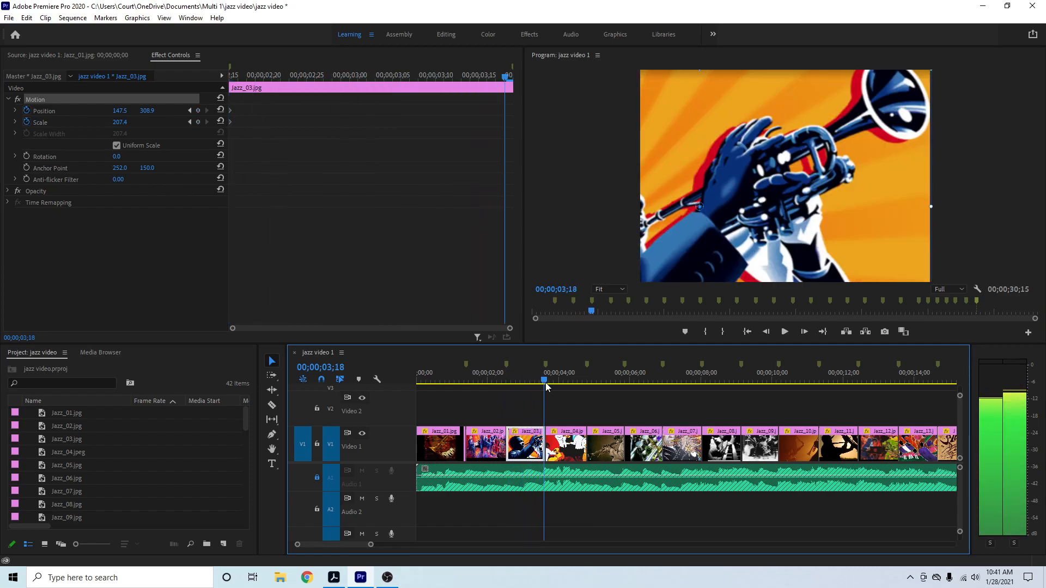
pyautogui.click(713, 205)
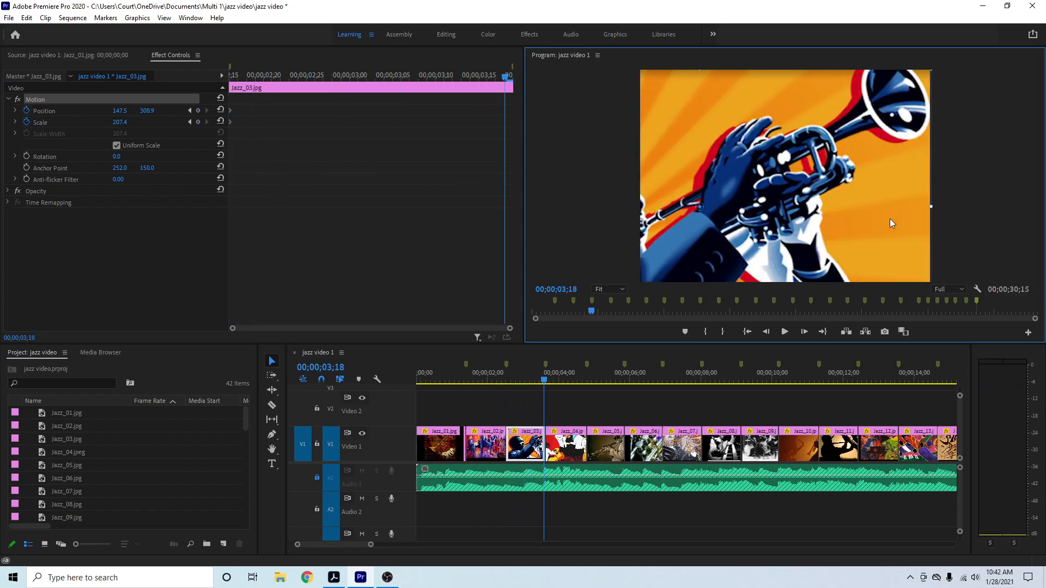
pyautogui.moveTo(930, 208); pyautogui.dragTo(898, 209)
pyautogui.moveTo(817, 219); pyautogui.dragTo(856, 195)
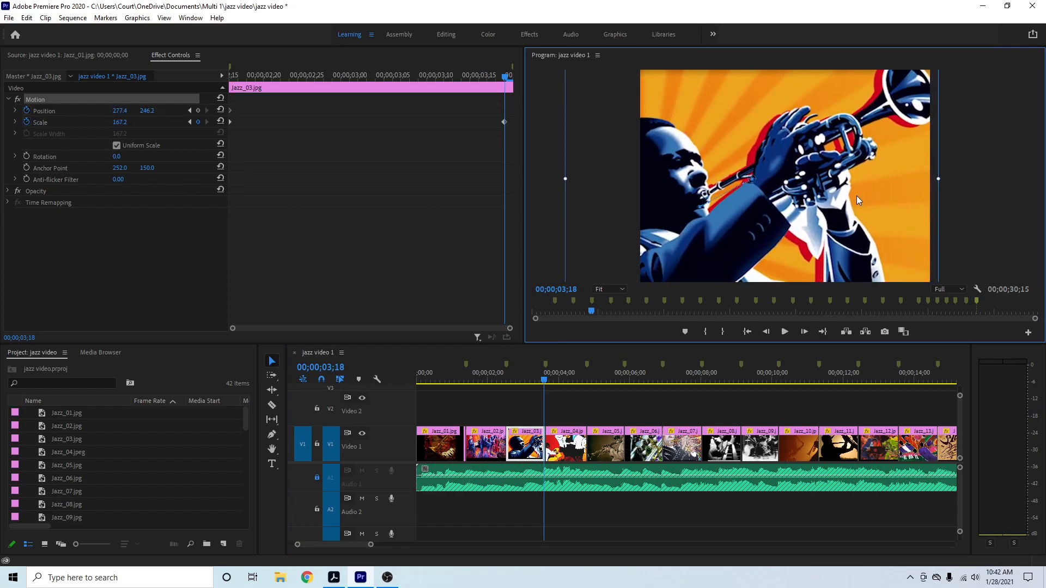
pyautogui.moveTo(938, 181); pyautogui.dragTo(893, 188)
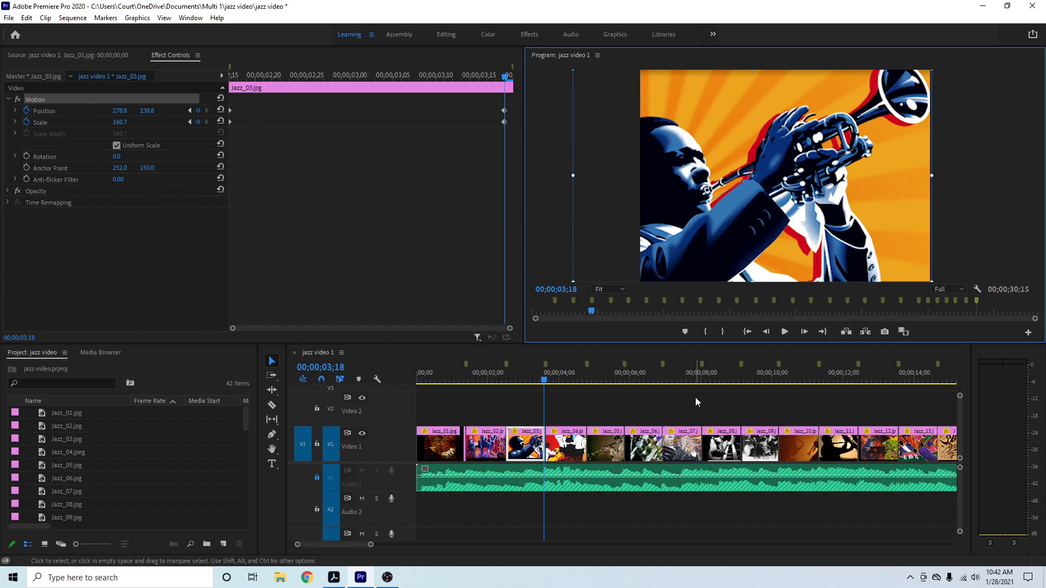
# Play the sequence from the beginning to preview the Jazz_03.jpg zoom-out, stopping in the Jazz_04.jpeg clip.
pyautogui.press('Home')
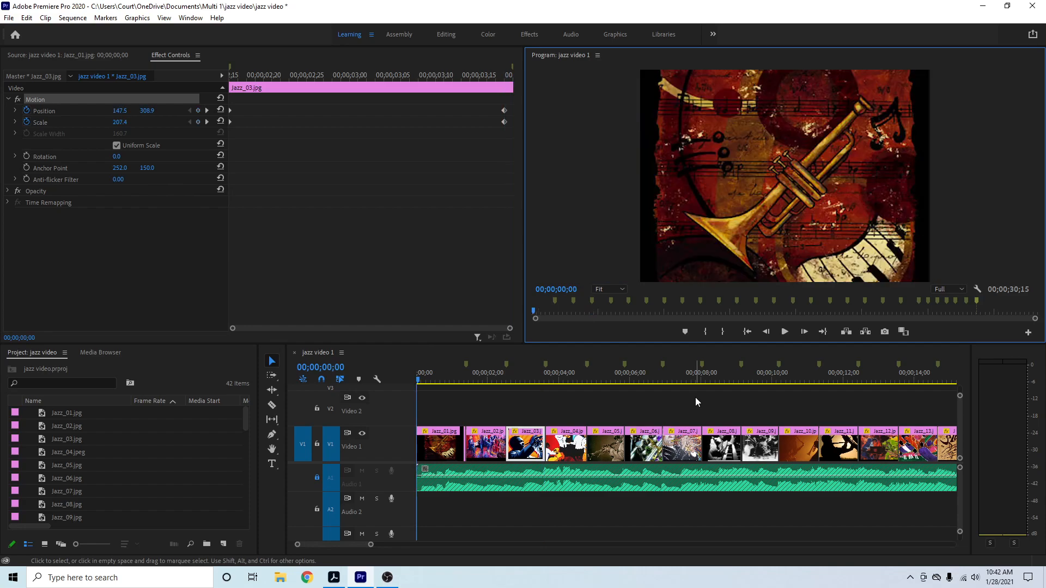
pyautogui.press('space')
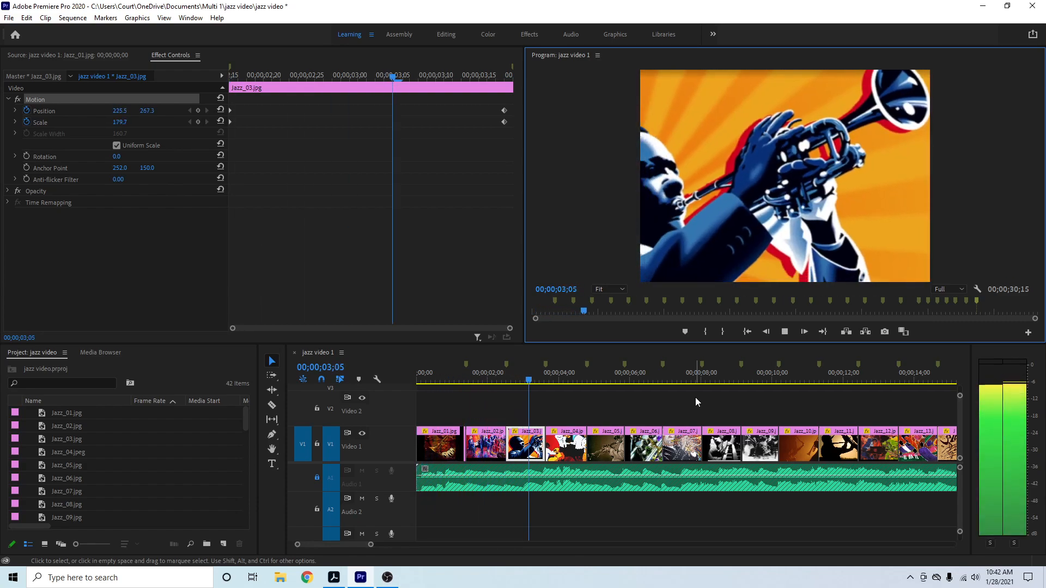
pyautogui.press('space')
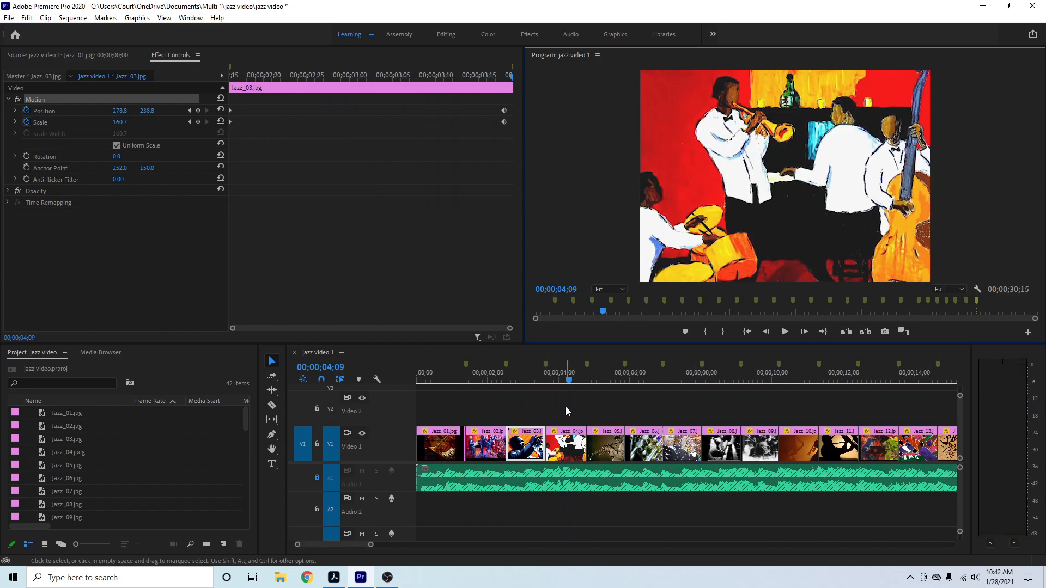
# At 00;00;03;19, turn on Position and Scale keyframing for Jazz_04.jpeg and enlarge the start frame to about 75.9 scale, position 293.7, 289.2.
pyautogui.click(565, 456)
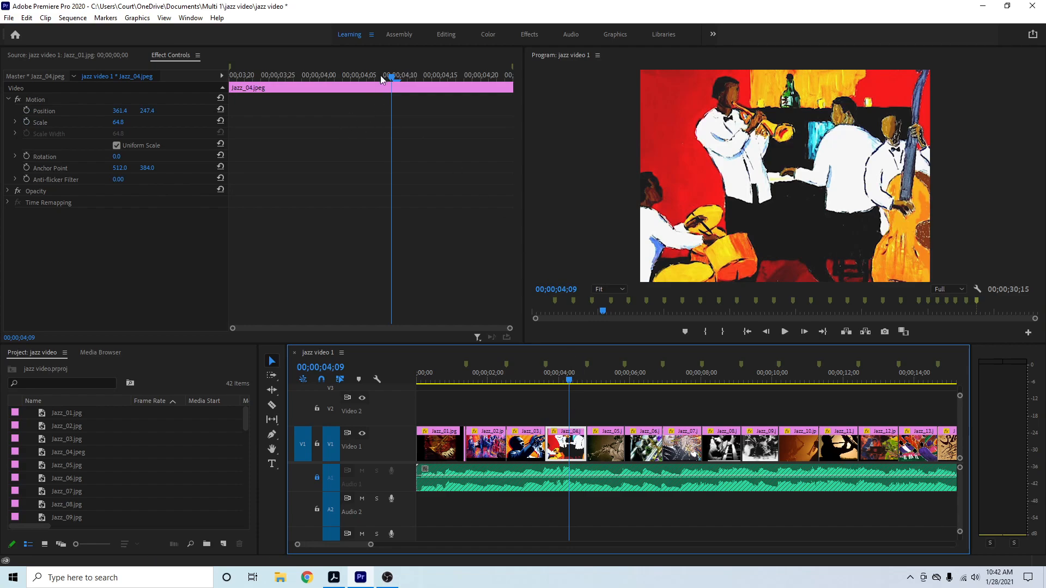
pyautogui.click(371, 55)
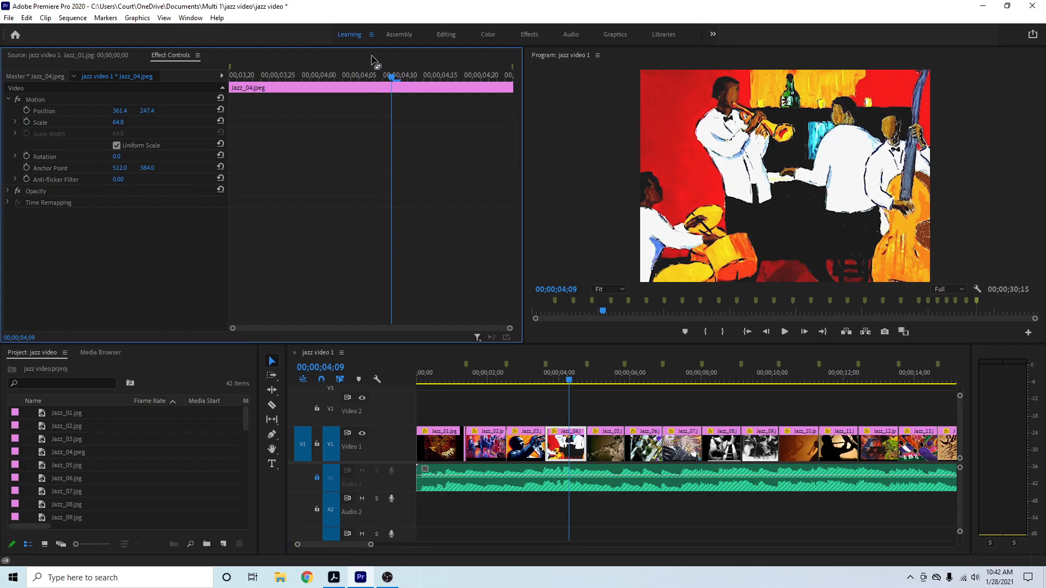
pyautogui.press('Up')
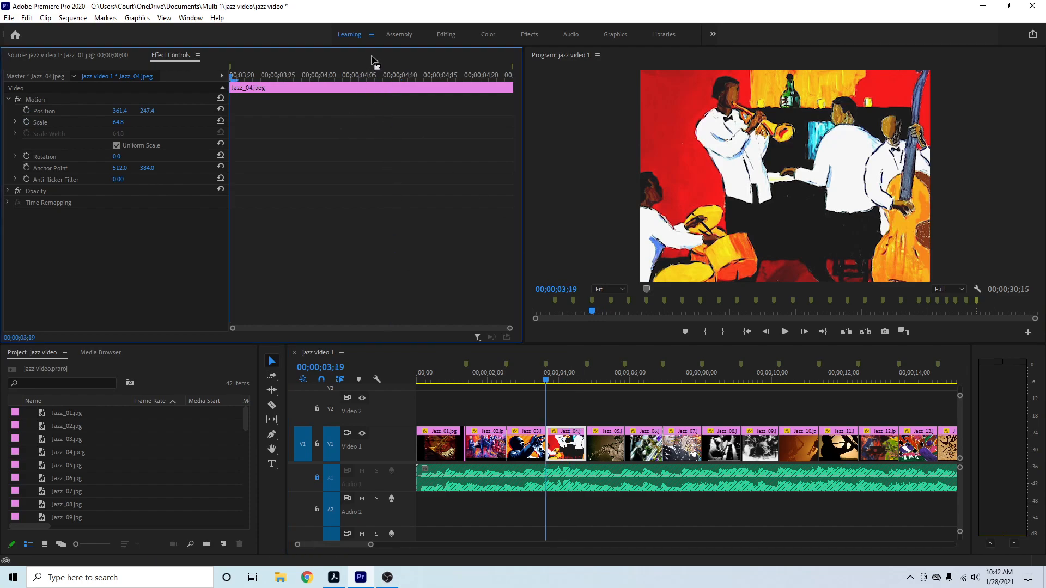
pyautogui.click(26, 110)
pyautogui.click(26, 122)
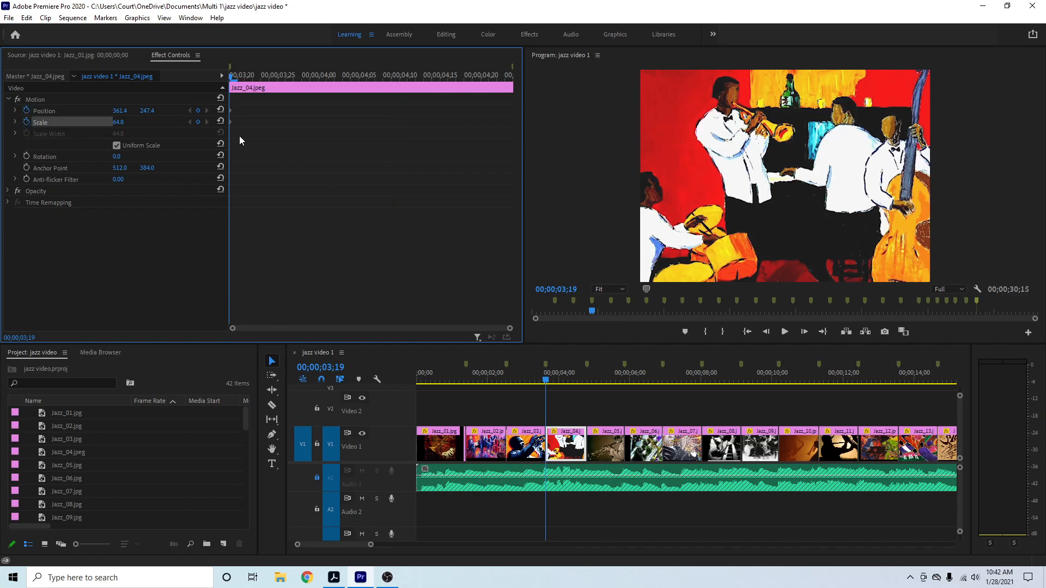
pyautogui.doubleClick(744, 190)
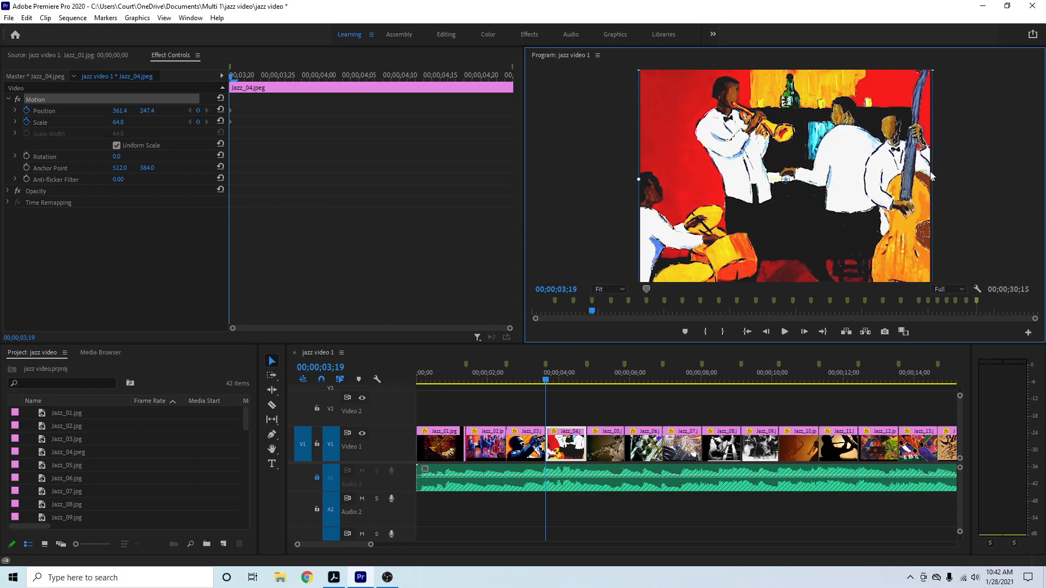
pyautogui.moveTo(934, 178); pyautogui.dragTo(886, 201)
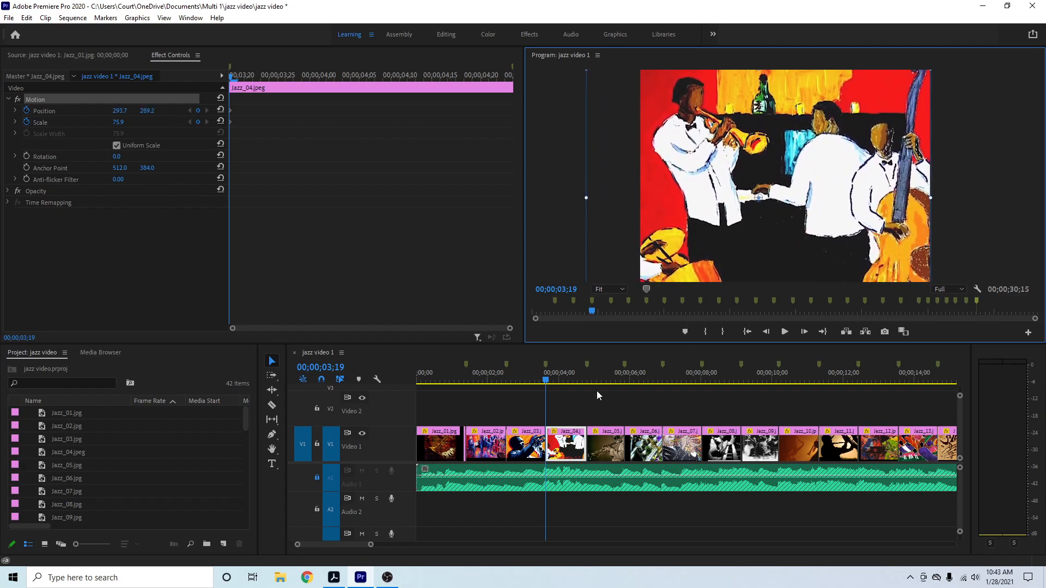
# At 00;00;04;23, shrink the Jazz_04.jpeg image to about 66.1 scale at about position 357.3, 252.3 as the end keyframe.
pyautogui.moveTo(546, 383); pyautogui.dragTo(586, 383)
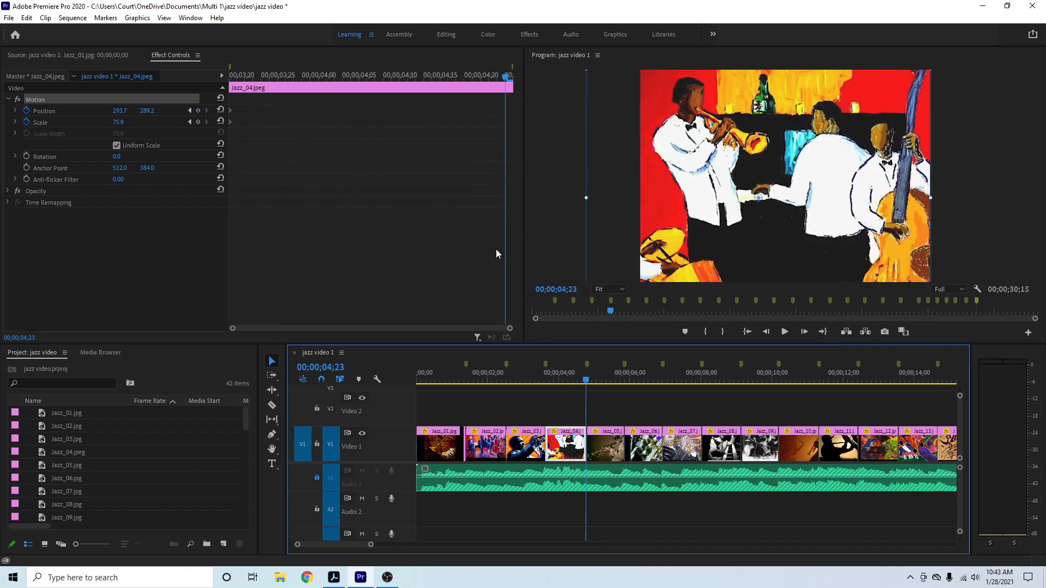
pyautogui.click(804, 169)
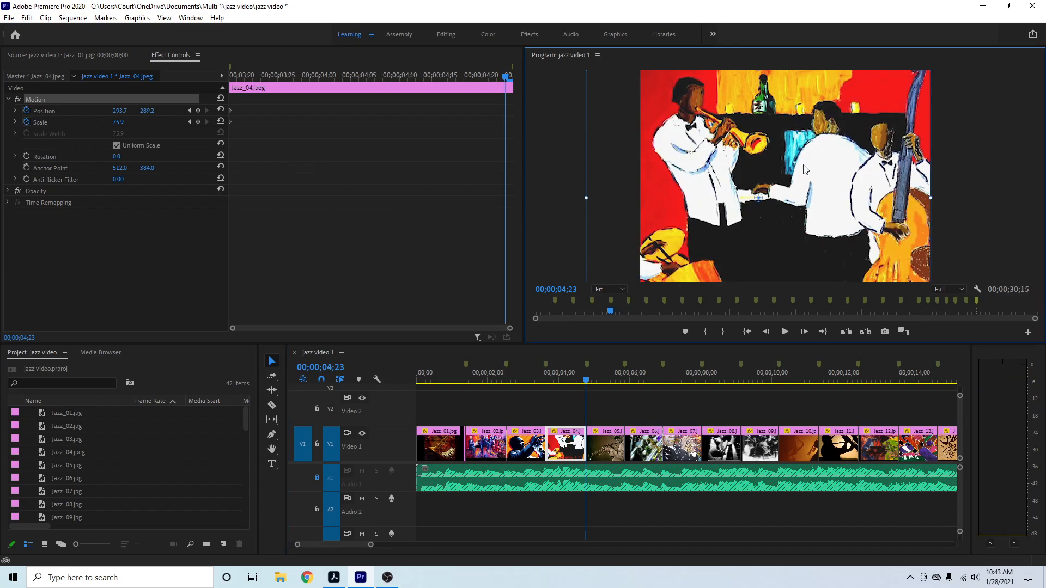
pyautogui.moveTo(584, 198); pyautogui.dragTo(614, 195)
pyautogui.moveTo(680, 198); pyautogui.dragTo(691, 184)
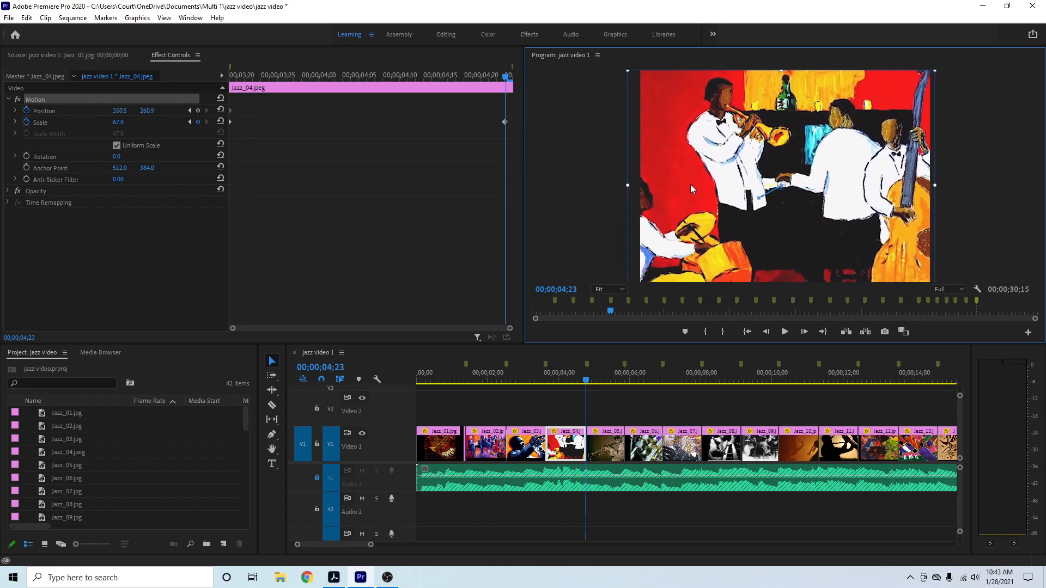
pyautogui.moveTo(625, 186); pyautogui.dragTo(693, 186)
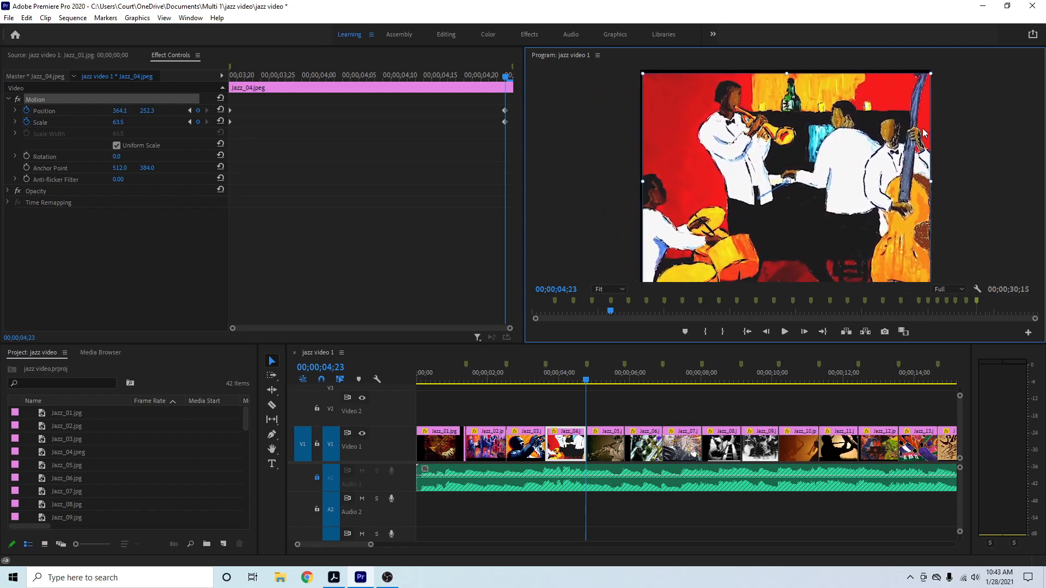
pyautogui.moveTo(934, 72); pyautogui.dragTo(941, 69)
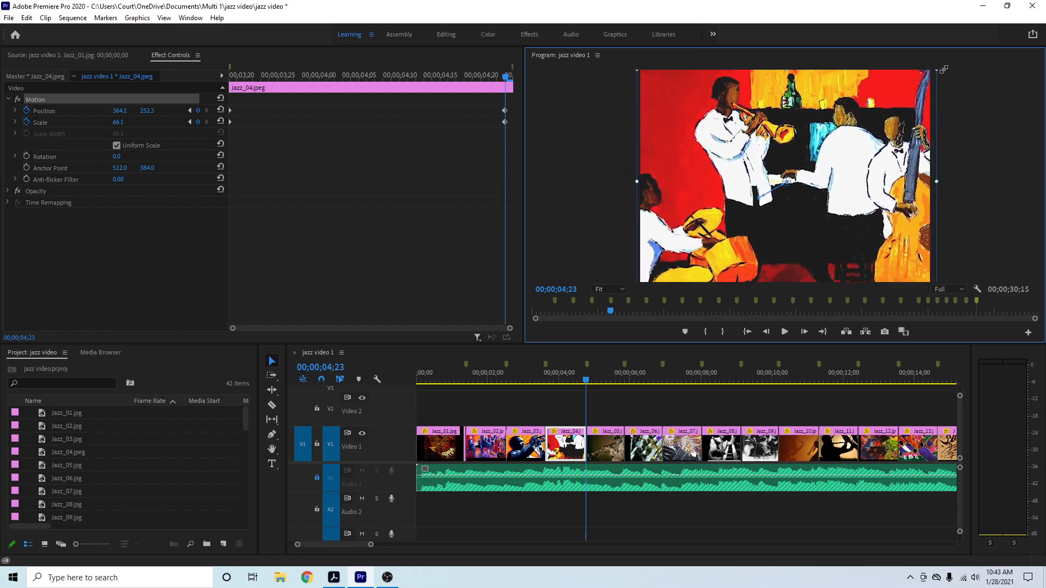
pyautogui.moveTo(878, 140); pyautogui.dragTo(876, 141)
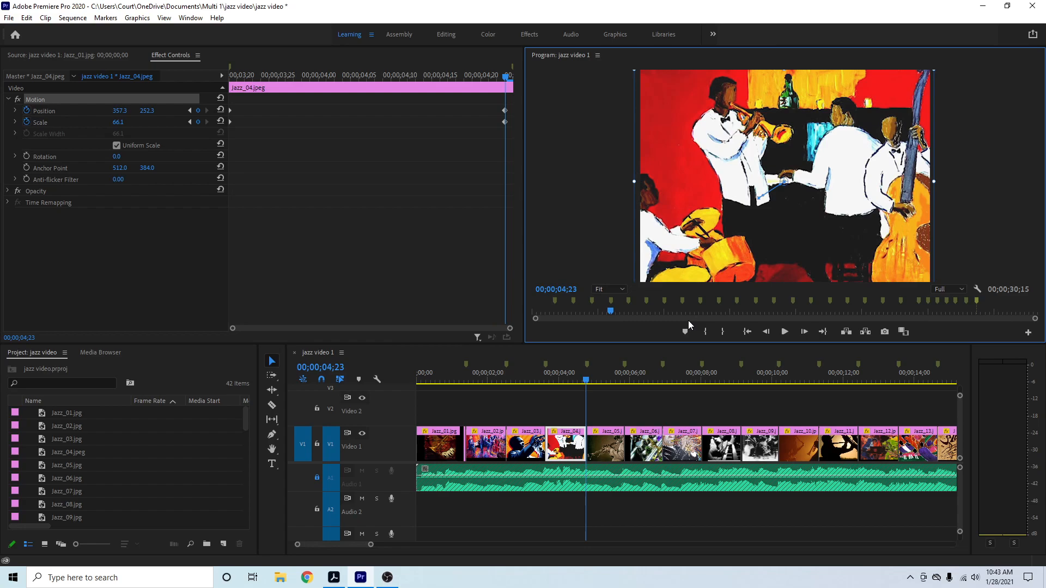
# Play the sequence from the beginning to preview the Jazz_04.jpeg zoom-out, stopping at the start of the next clip.
pyautogui.press('Home')
pyautogui.press('space')
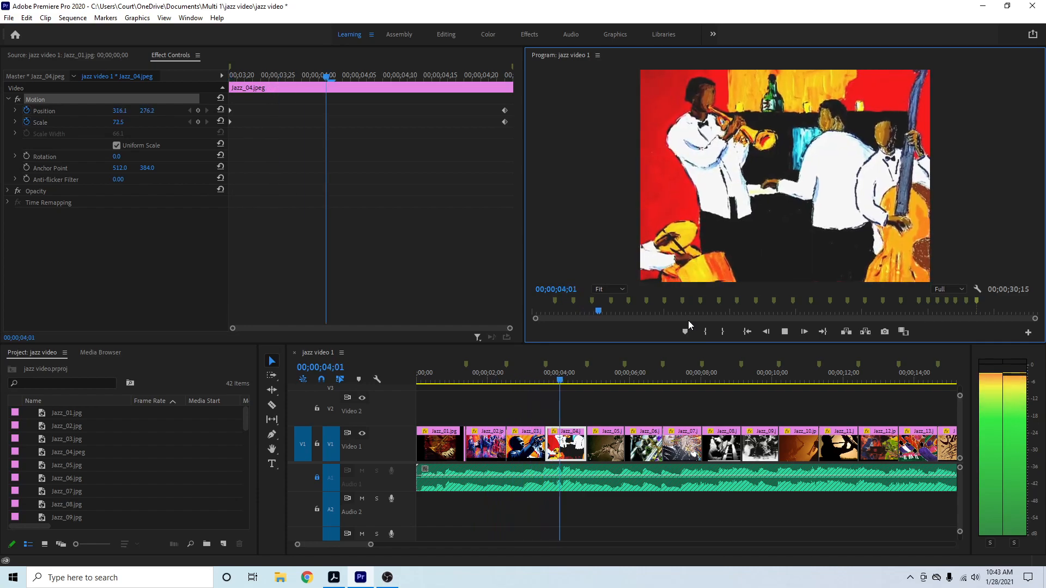
pyautogui.press('space')
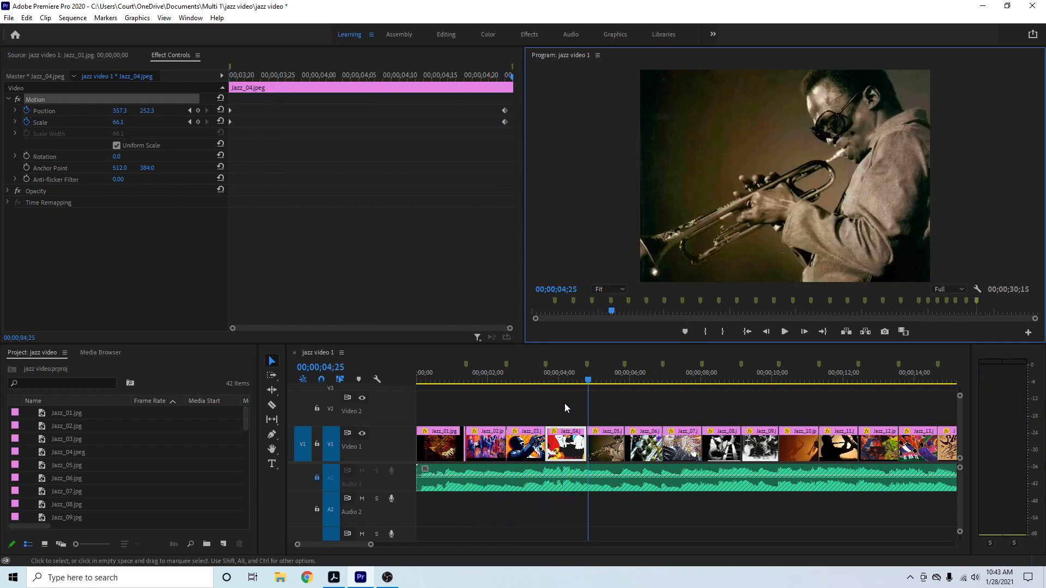
# Return to 00;00;03;19 and enlarge the Jazz_04.jpeg start frame to about 96.3 scale at about position 388.4, 359.4.
pyautogui.click(498, 381)
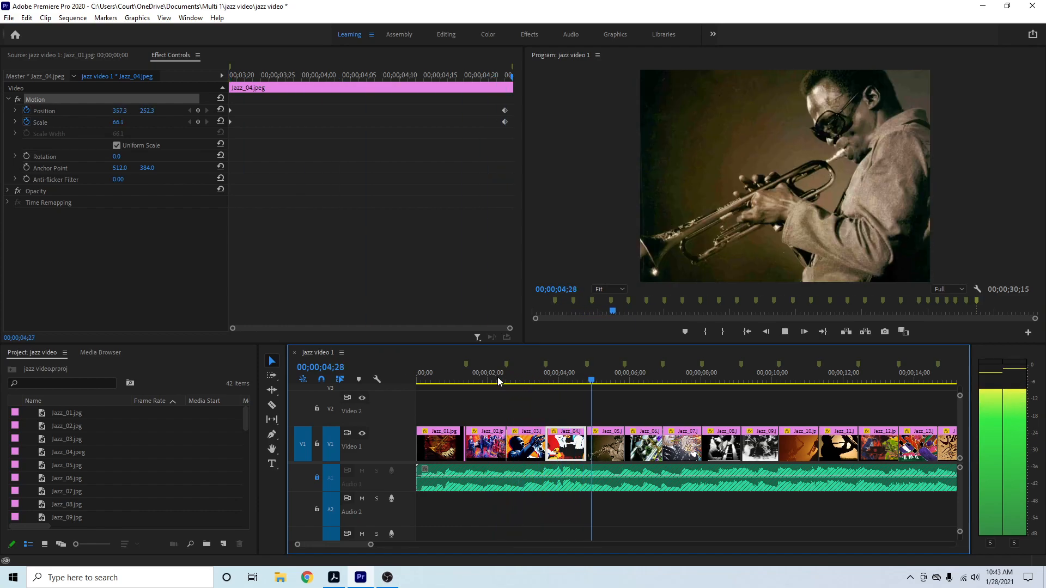
pyautogui.click(585, 382)
pyautogui.moveTo(585, 384); pyautogui.dragTo(562, 383)
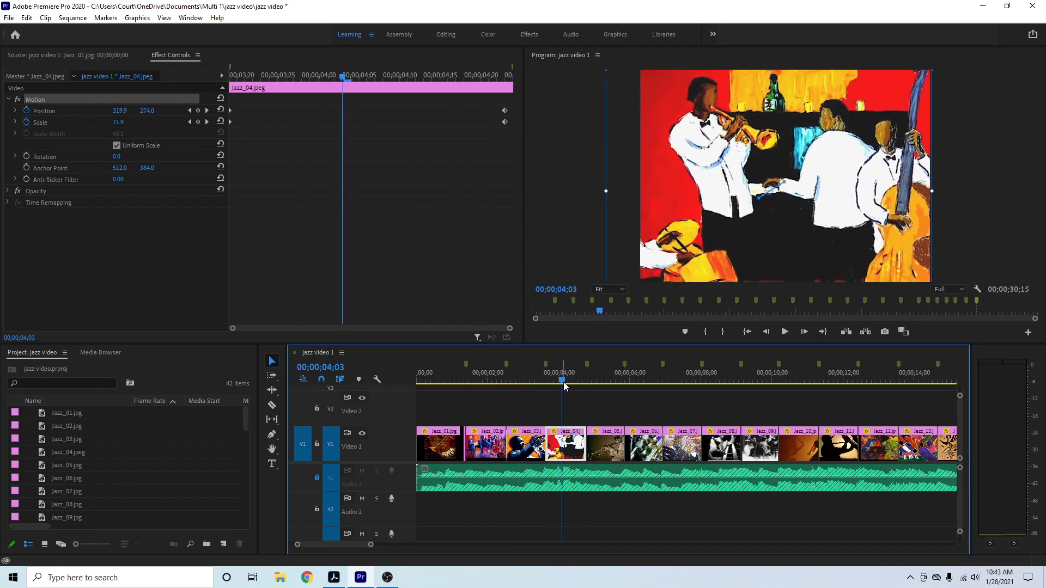
pyautogui.moveTo(341, 79); pyautogui.dragTo(230, 87)
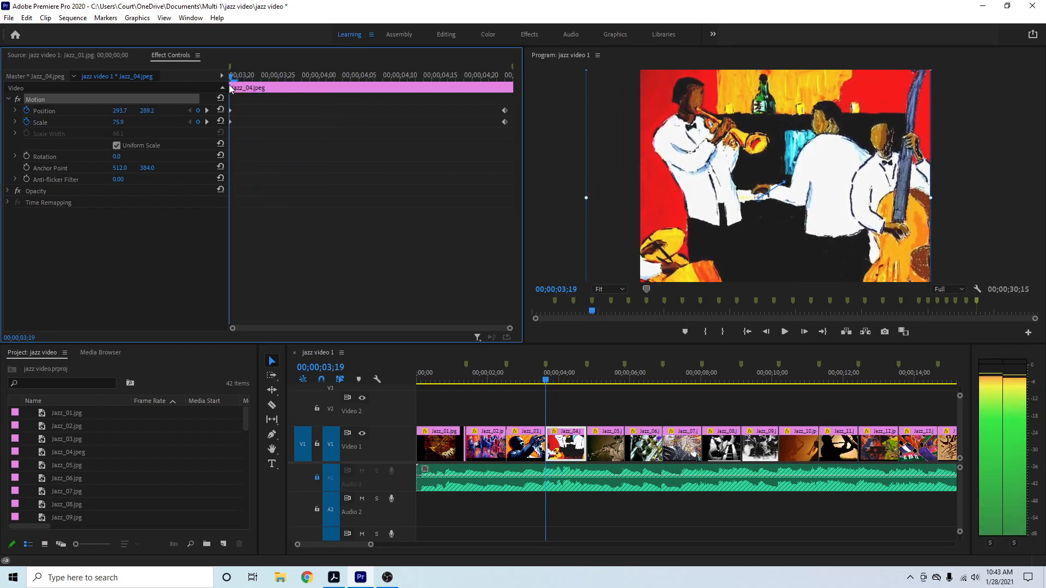
pyautogui.click(723, 153)
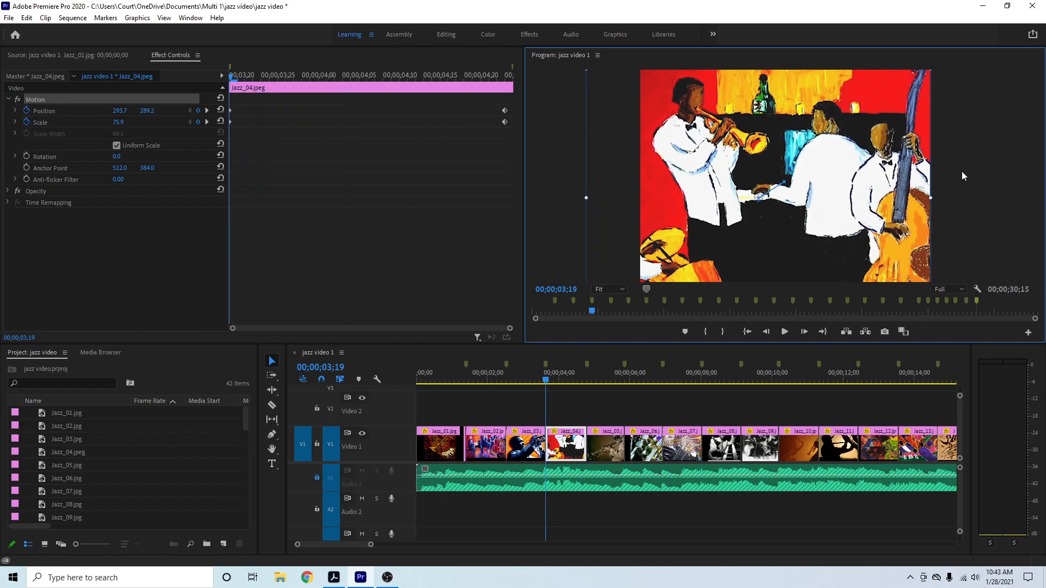
pyautogui.moveTo(931, 200); pyautogui.dragTo(973, 199)
pyautogui.moveTo(862, 173); pyautogui.dragTo(867, 202)
# At 00;00;03;19, shrink the Jazz_04.jpeg start frame to about 64.8 scale and move it to about position 357.3, 246.2.
pyautogui.moveTo(232, 80)
pyautogui.mouseDown()
pyautogui.moveTo(403, 81)
pyautogui.moveTo(232, 90)
pyautogui.mouseUp()
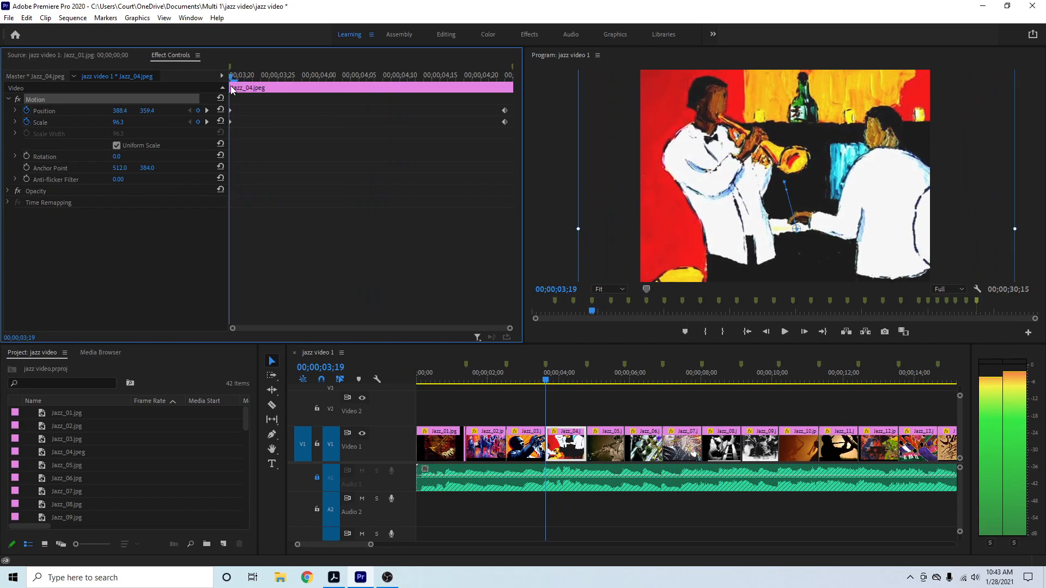
pyautogui.click(791, 153)
pyautogui.moveTo(1016, 226); pyautogui.dragTo(932, 180)
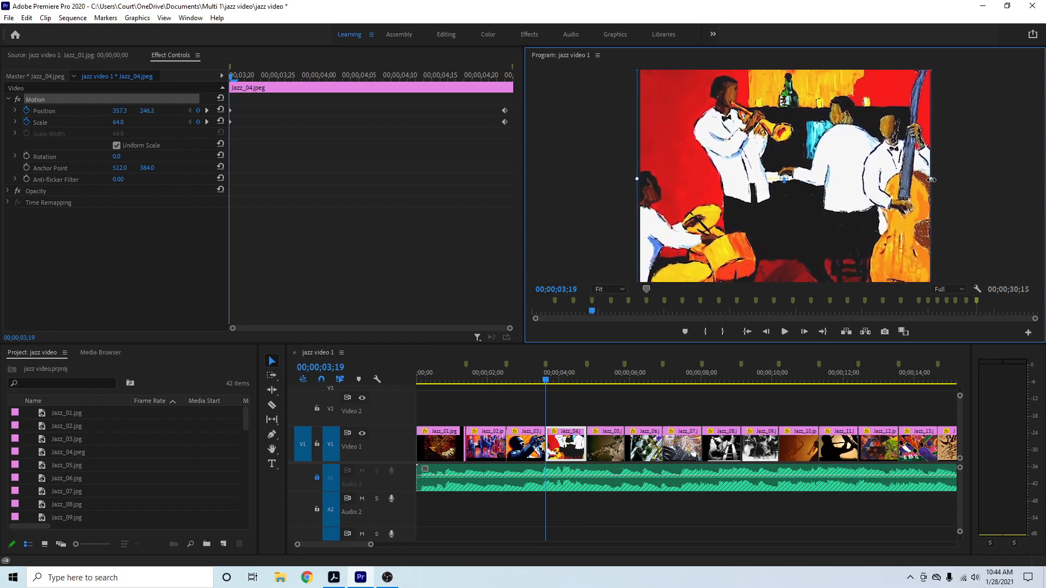
# At 00;00;04;23, enlarge the Jazz_04.jpeg end frame to about 97.8 scale and move it to about position 393.8, 358.2.
pyautogui.click(506, 75)
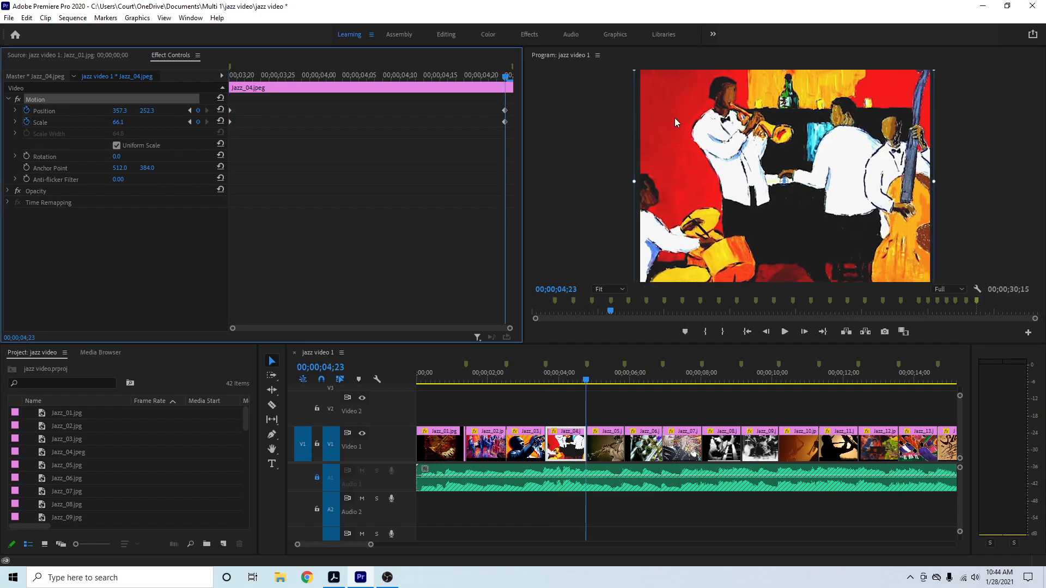
pyautogui.moveTo(933, 181); pyautogui.dragTo(1005, 182)
pyautogui.moveTo(834, 144); pyautogui.dragTo(855, 185)
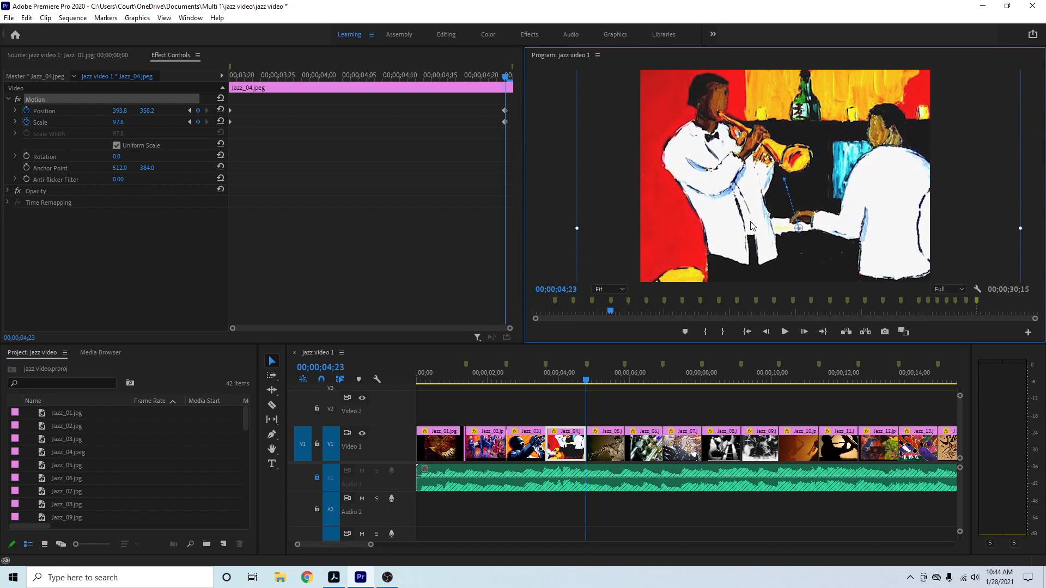
# Play the sequence from the beginning to preview the Jazz_04.jpeg zoom-in, stopping in the Jazz_05.jpg clip.
pyautogui.press('Home')
pyautogui.press('space')
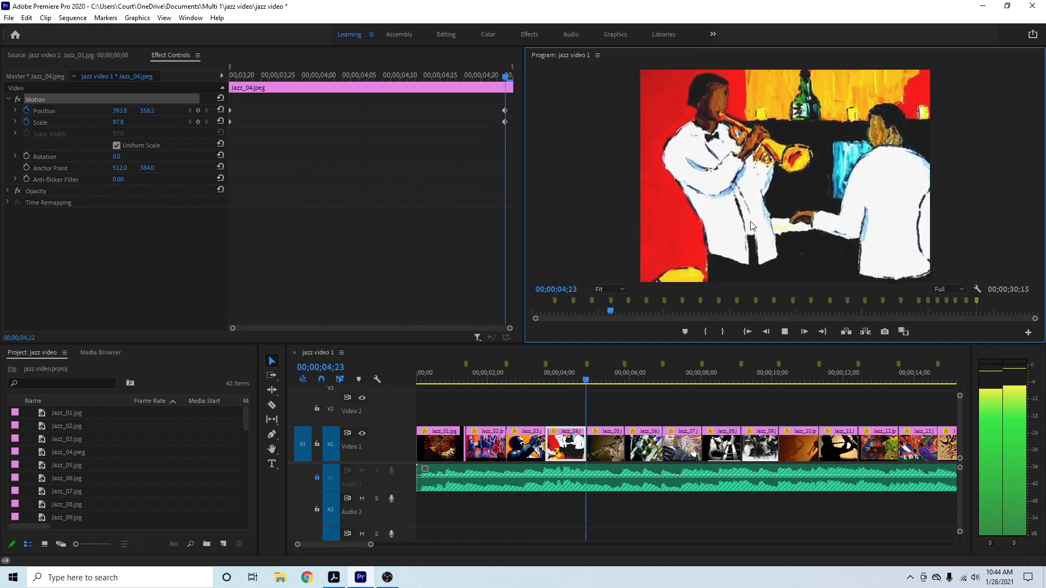
pyautogui.press('space')
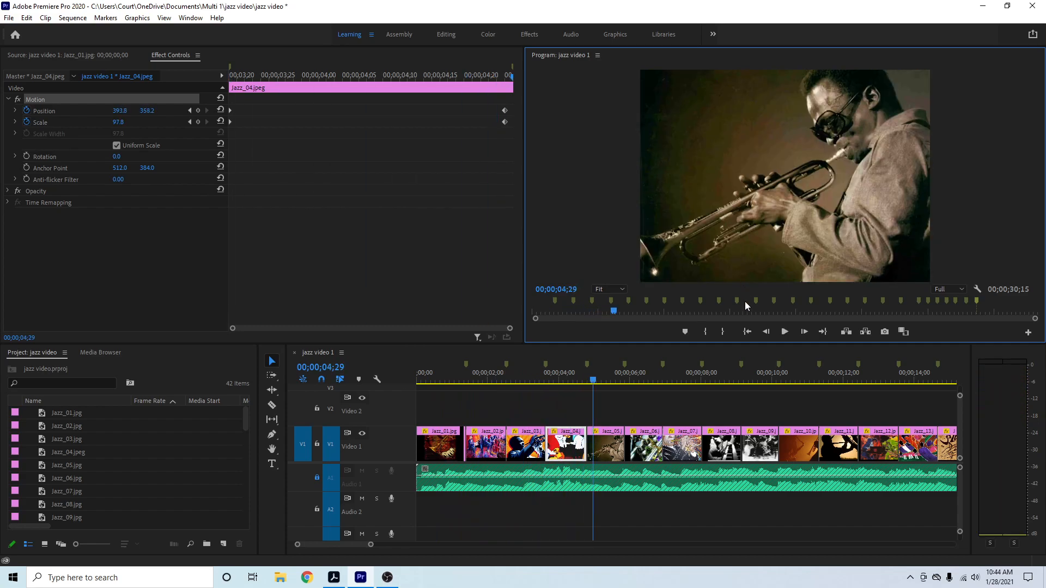
pyautogui.click(585, 383)
pyautogui.moveTo(585, 385); pyautogui.dragTo(585, 386)
pyautogui.moveTo(509, 86); pyautogui.dragTo(492, 86)
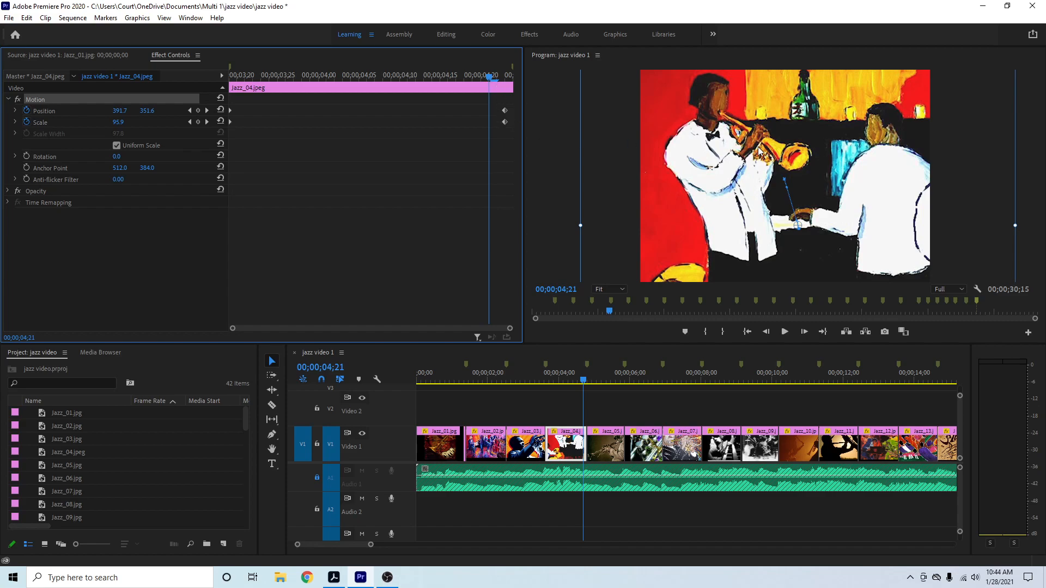
pyautogui.moveTo(1014, 228); pyautogui.dragTo(983, 238)
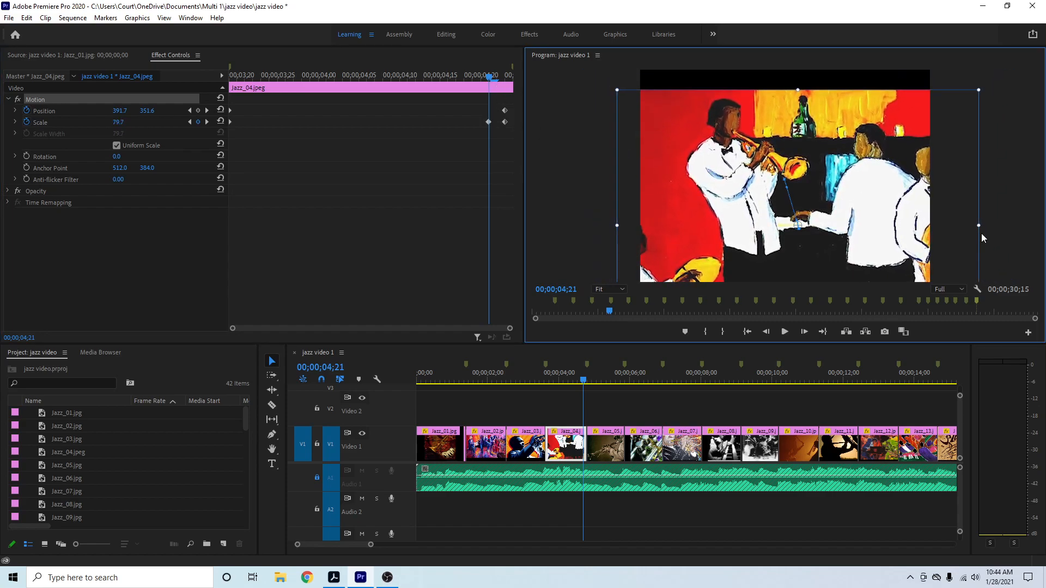
pyautogui.click(489, 123)
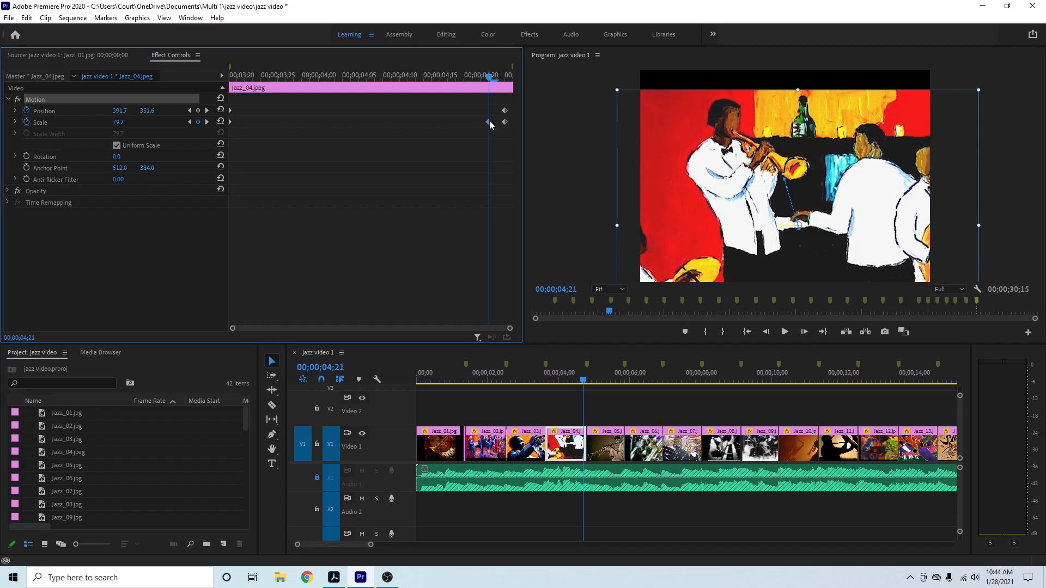
pyautogui.press('Delete')
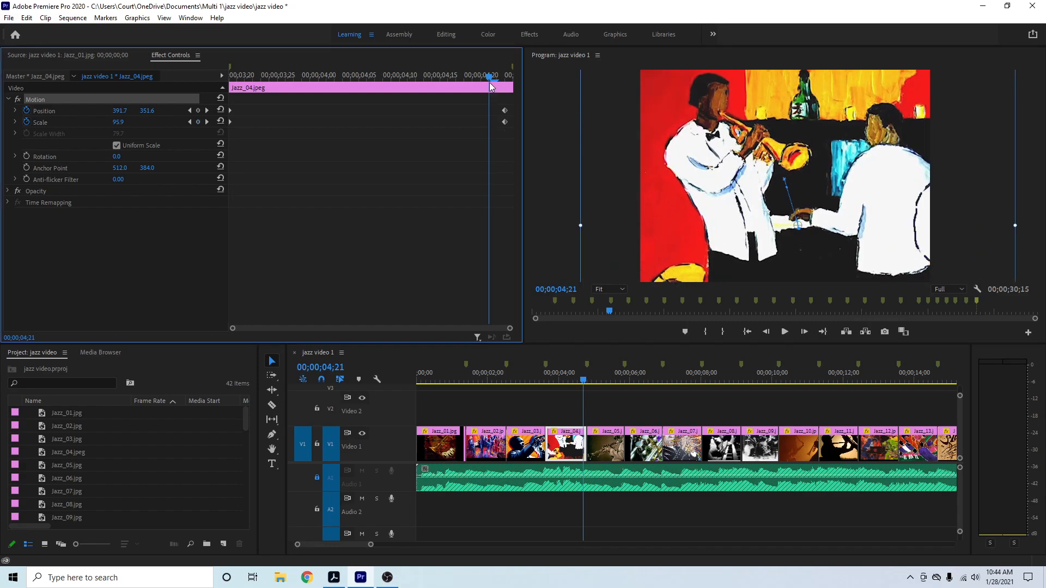
# At the 00;00;04;23 keyframe, reduce the Jazz_04.jpeg end frame to about 89.6 scale at about position 391.1, 337.2.
pyautogui.moveTo(494, 82); pyautogui.dragTo(506, 79)
pyautogui.click(702, 159)
pyautogui.moveTo(1023, 228); pyautogui.dragTo(1005, 235)
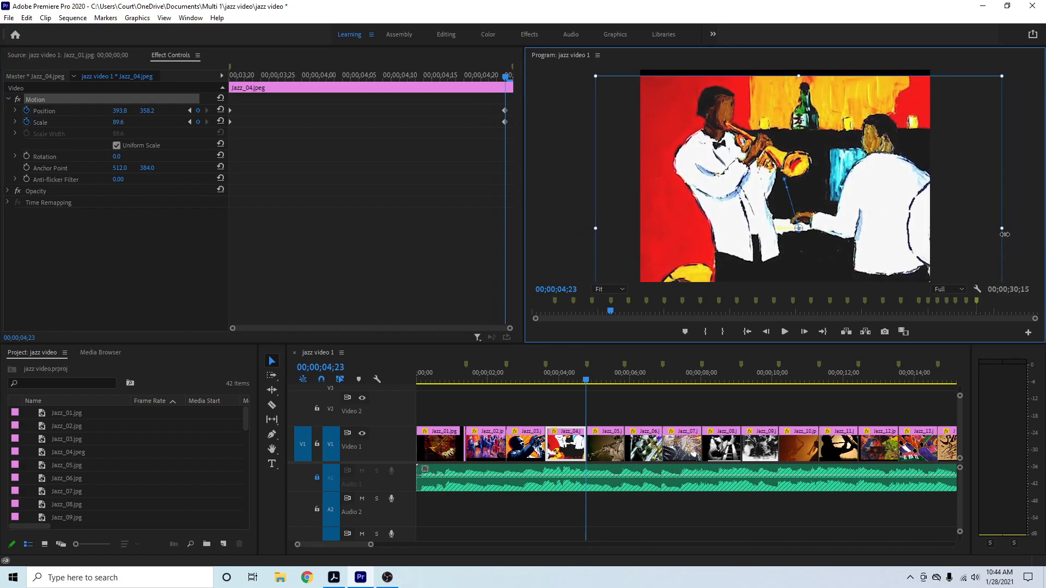
pyautogui.moveTo(919, 231); pyautogui.dragTo(919, 226)
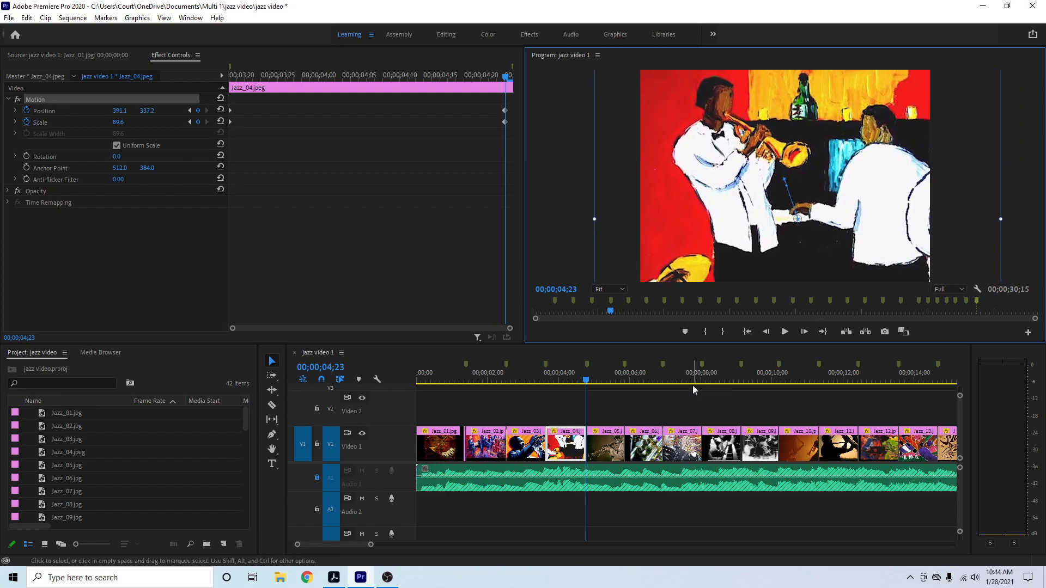
# Replay the sequence from the beginning to check the adjusted Jazz_04.jpeg zoom, stopping at 00;00;05;08.
pyautogui.press('Home')
pyautogui.press('space')
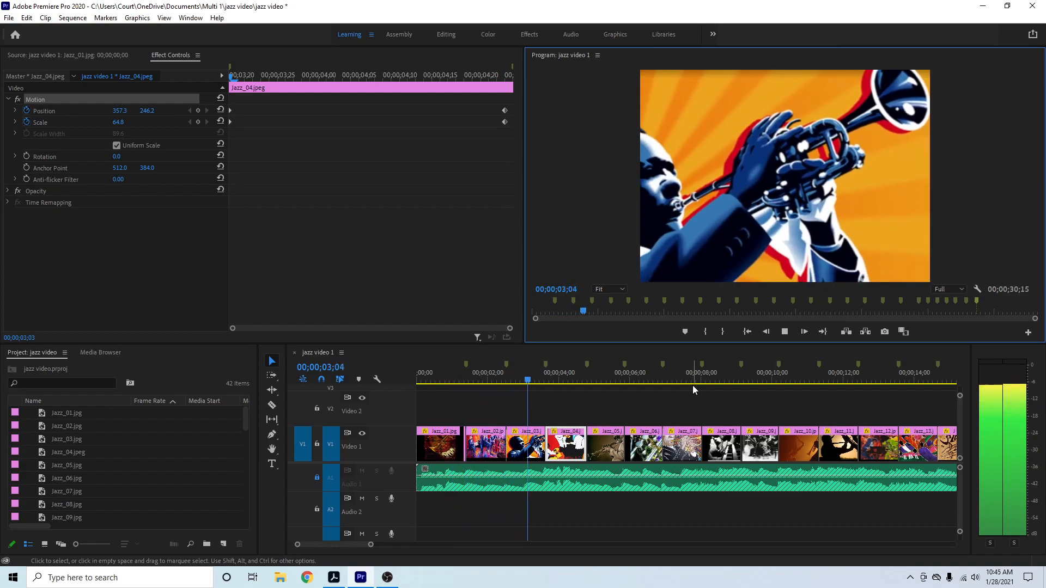
pyautogui.press('space')
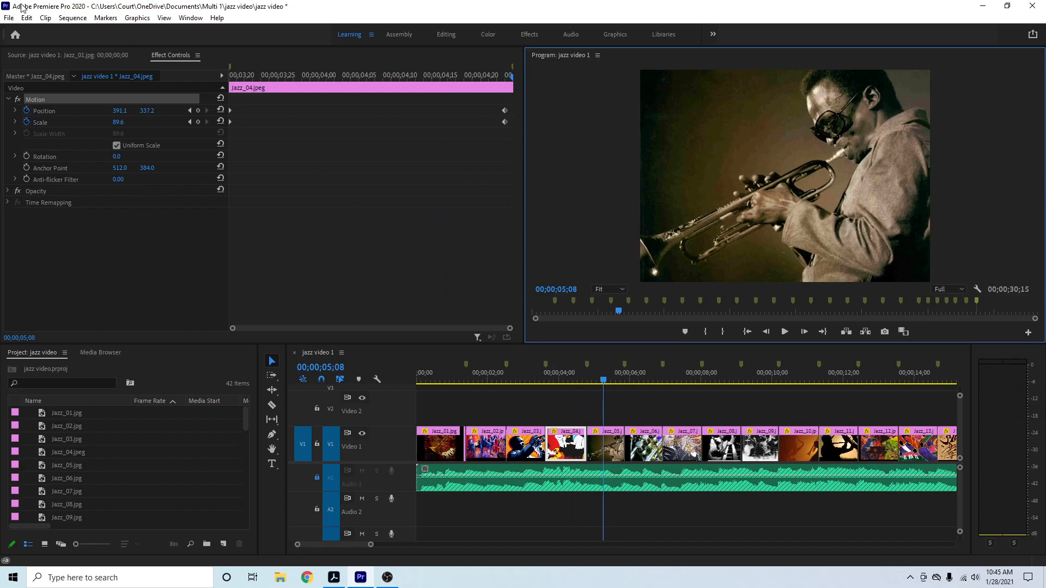
# Save the jazz video project.
pyautogui.click(9, 17)
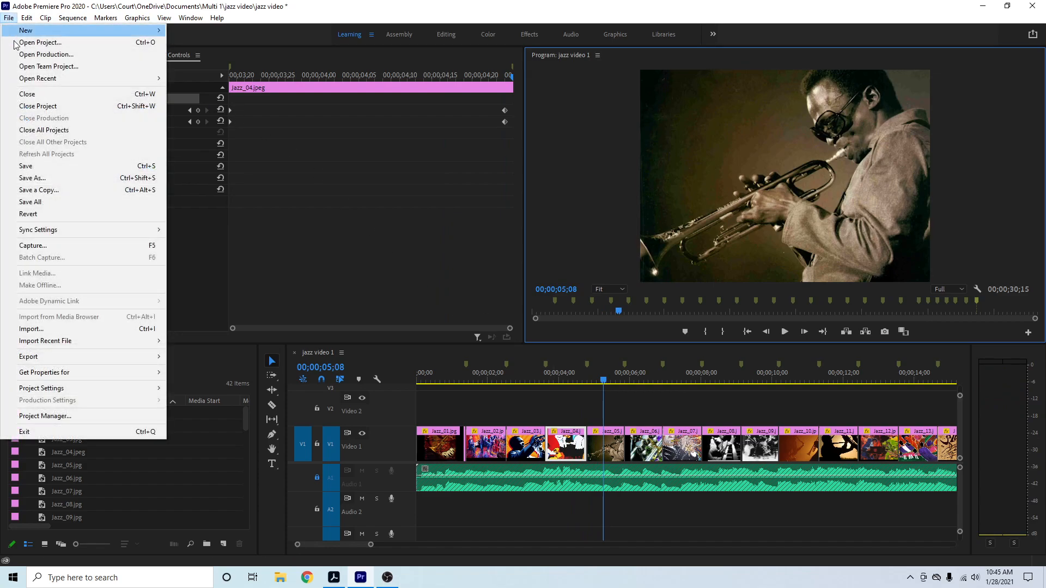
pyautogui.click(25, 166)
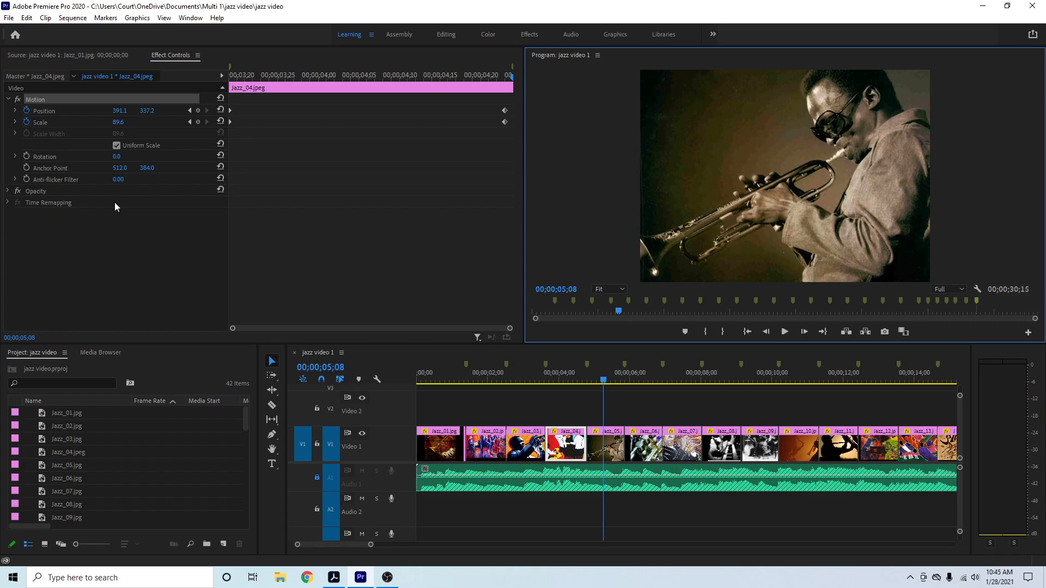
pyautogui.hotkey('ctrl', 's')
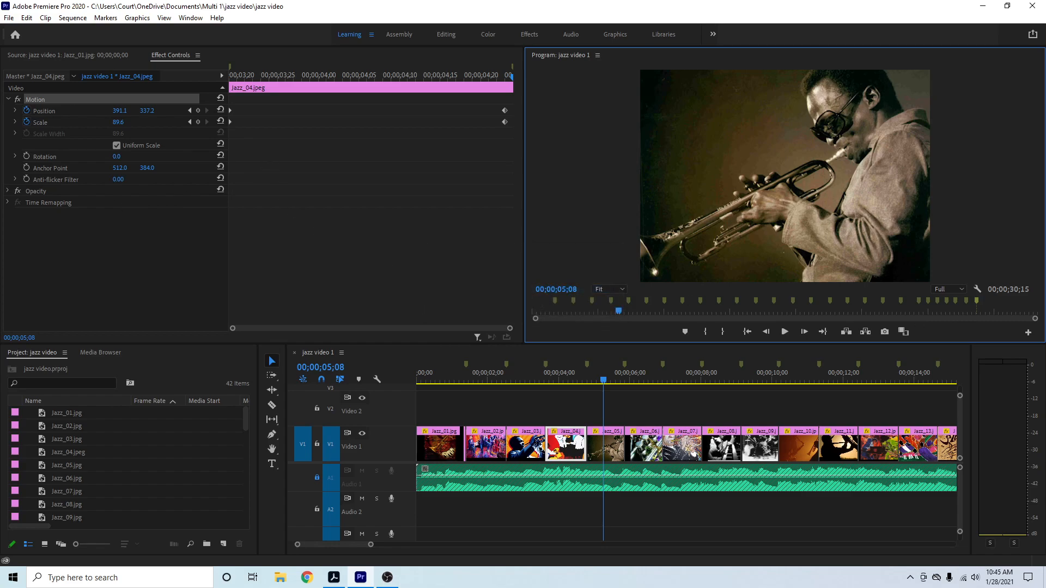